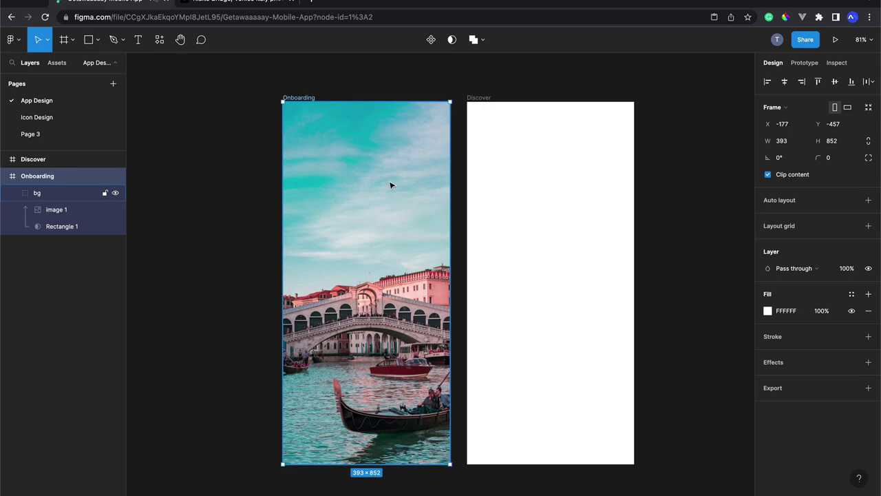
# Add a text layer in the upper part of the Onboarding frame reading "Explore New" with "Globe of" on a second line.
pyautogui.scroll(3, 335, 135)
pyautogui.scroll(1, 334, 135)
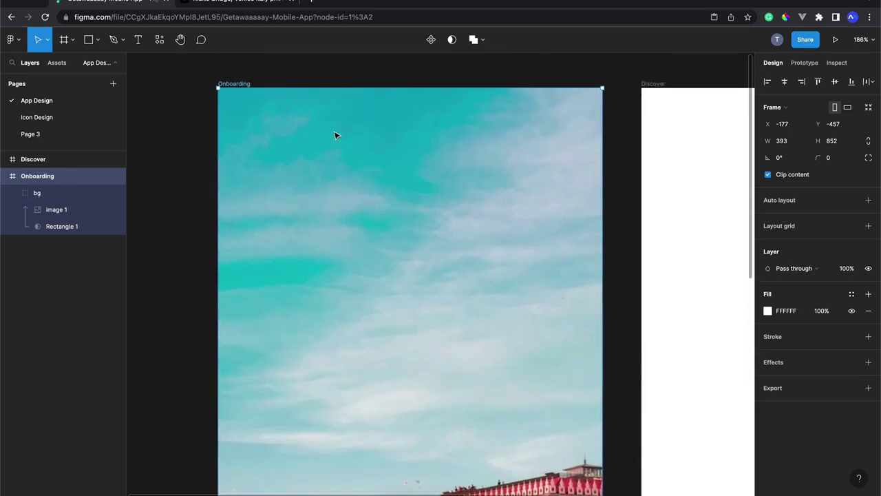
pyautogui.scroll(-3, 335, 135)
pyautogui.scroll(2, 335, 135)
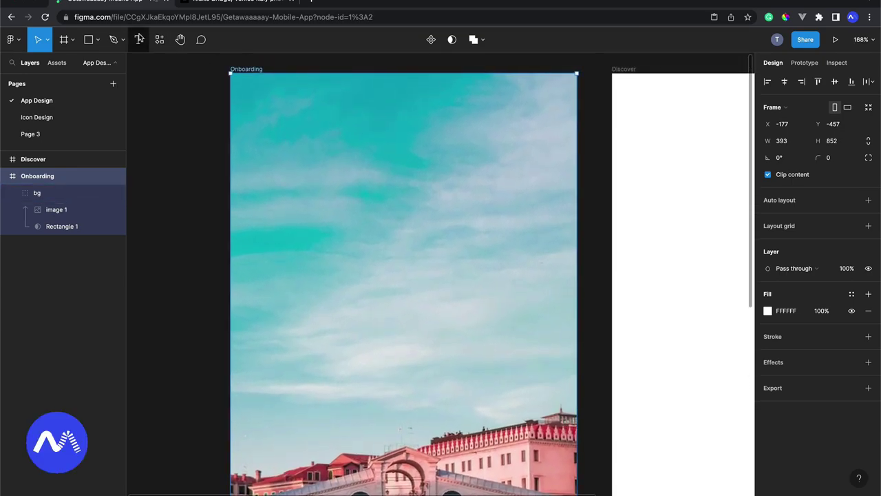
pyautogui.press('t')
pyautogui.hscroll(1, 276, 122)
pyautogui.click(266, 172)
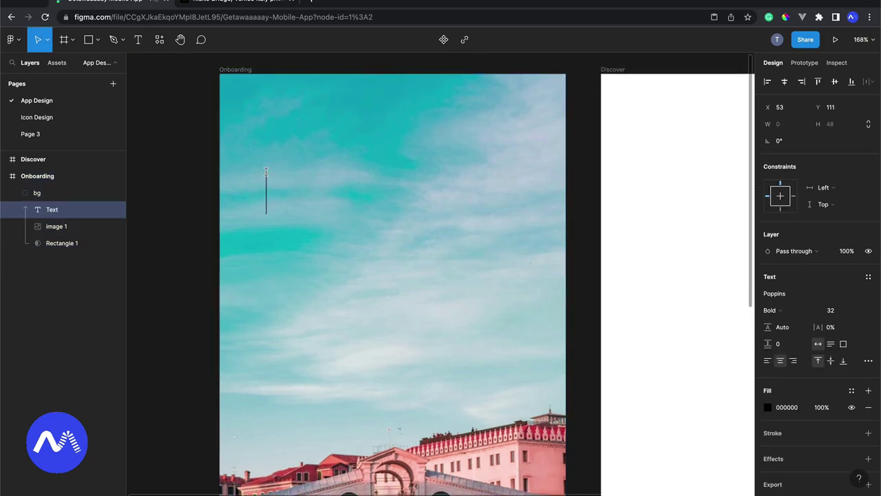
pyautogui.write('Explore New')
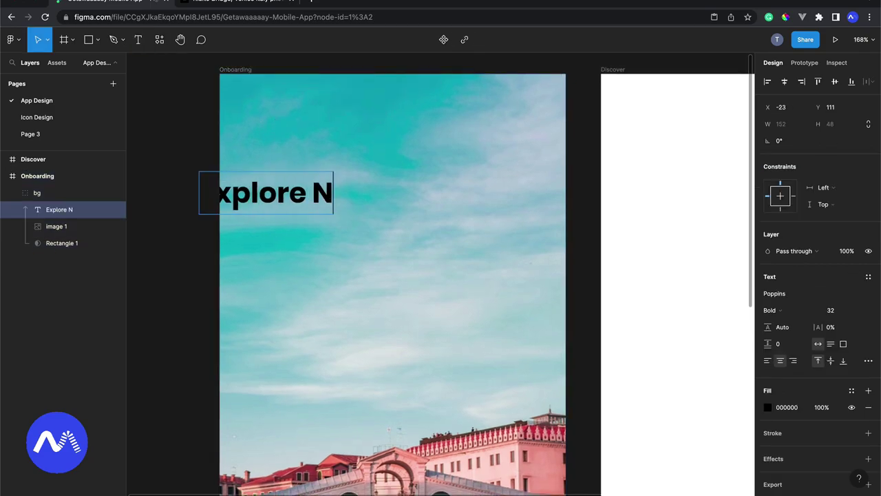
pyautogui.press('Return')
pyautogui.write('Globe of ')
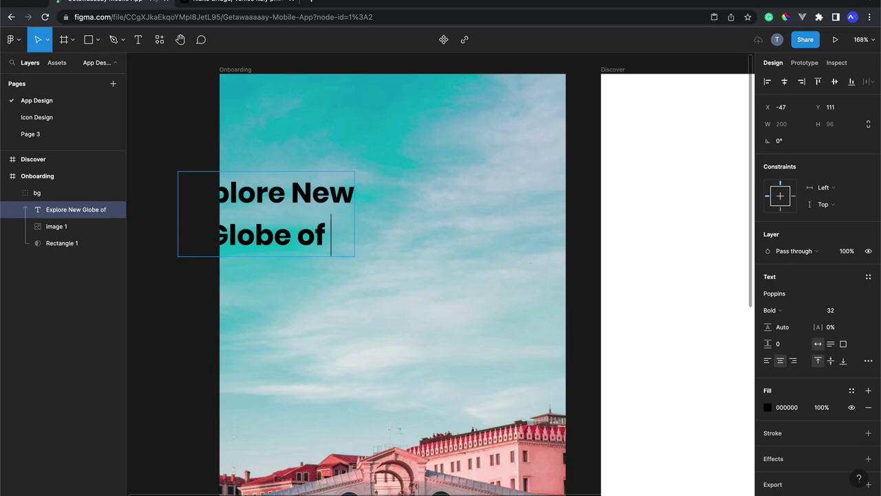
pyautogui.write('Hoida')
pyautogui.press('BackSpace')
pyautogui.press('BackSpace')
pyautogui.press('BackSpace')
pyautogui.write('li')
pyautogui.press('BackSpace')
pyautogui.press('BackSpace')
pyautogui.press('BackSpace')
pyautogui.press('BackSpace')
# Complete the heading's second line with the word "Beauty" and finish editing the text.
pyautogui.write('Beauti')
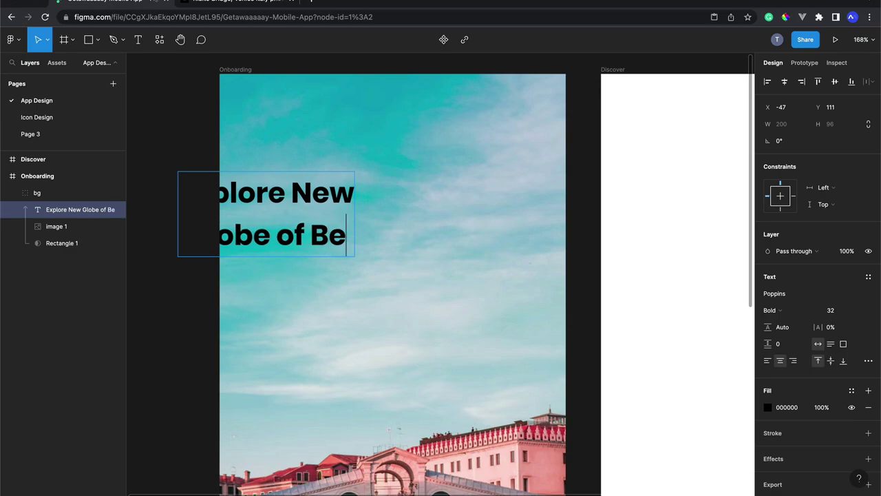
pyautogui.press('BackSpace')
pyautogui.write('fy')
pyautogui.press('BackSpace')
pyautogui.press('BackSpace')
pyautogui.write('y')
pyautogui.press('Escape')
# Move the heading to X 68, Y 80, horizontally centred near the top of the Onboarding frame.
pyautogui.moveTo(321, 232); pyautogui.dragTo(446, 205)
pyautogui.scroll(-5, 639, 344)
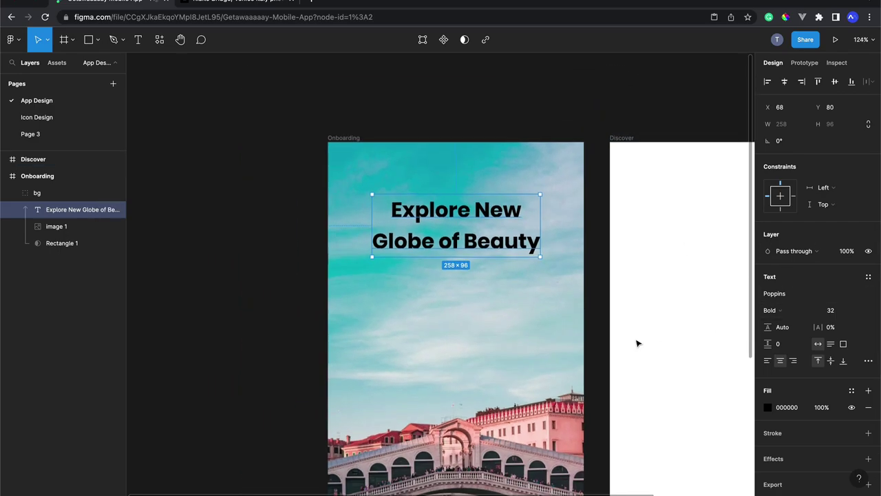
pyautogui.hscroll(1, 637, 343)
pyautogui.scroll(-1, 637, 343)
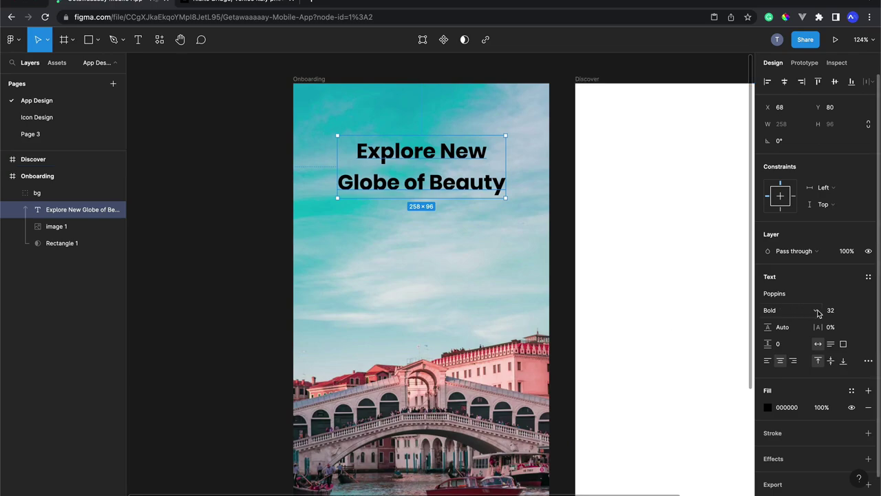
pyautogui.scroll(-2, 616, 288)
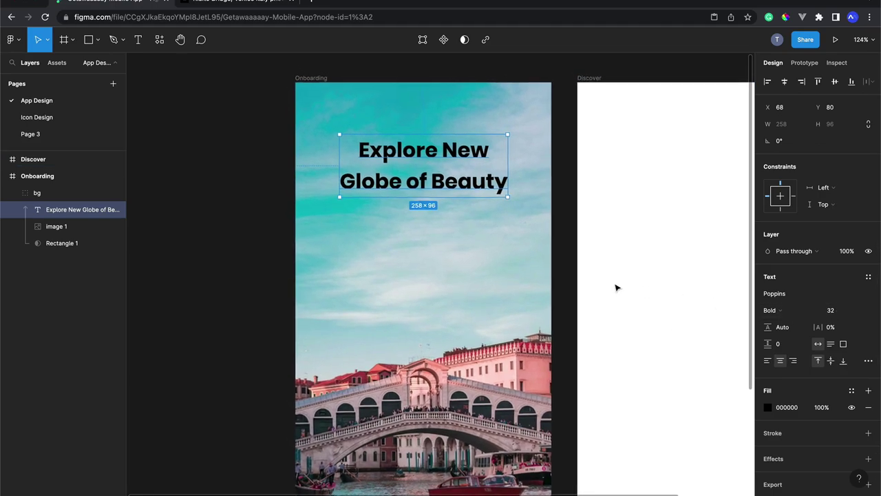
pyautogui.scroll(3, 571, 221)
pyautogui.press('alt')
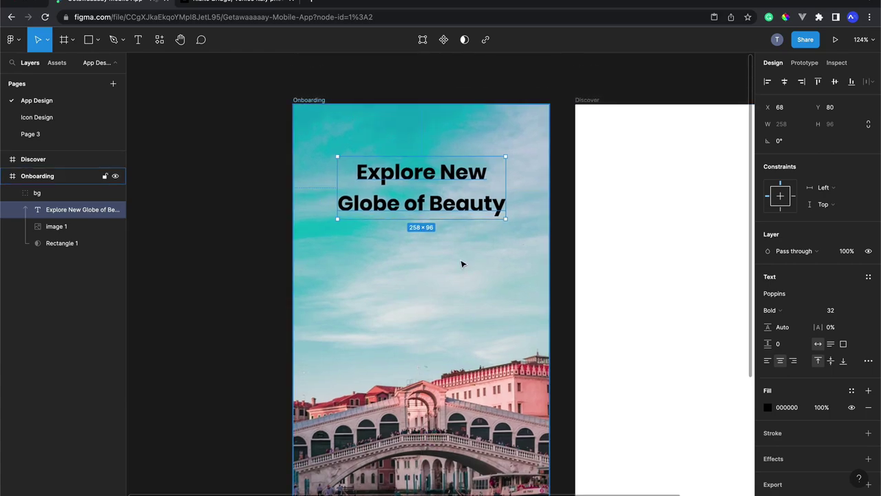
pyautogui.scroll(3, 444, 160)
pyautogui.scroll(2, 451, 131)
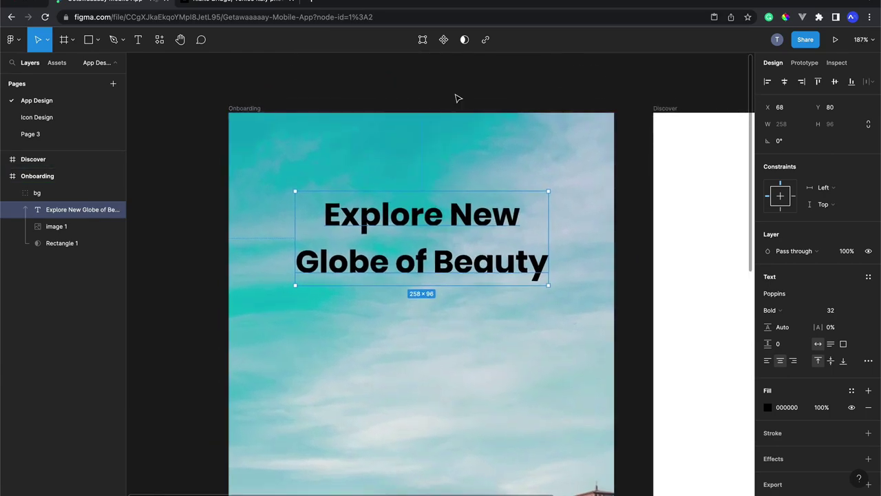
# Move the heading layer out of the bg group, directly under the Onboarding frame, and collapse the bg group.
pyautogui.press('Escape')
pyautogui.click(429, 230)
pyautogui.click(428, 214)
pyautogui.moveTo(59, 187); pyautogui.dragTo(59, 188)
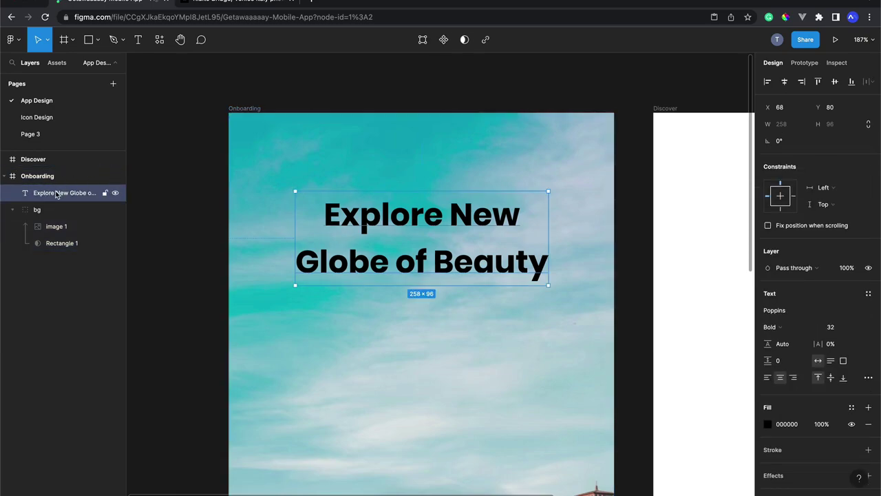
pyautogui.click(12, 209)
pyautogui.click(42, 210)
pyautogui.hotkey('shift', 'Tab')
# Check the heading's spacing to the Onboarding frame's edges and nudge the heading up to Y 70.
pyautogui.press('alt')
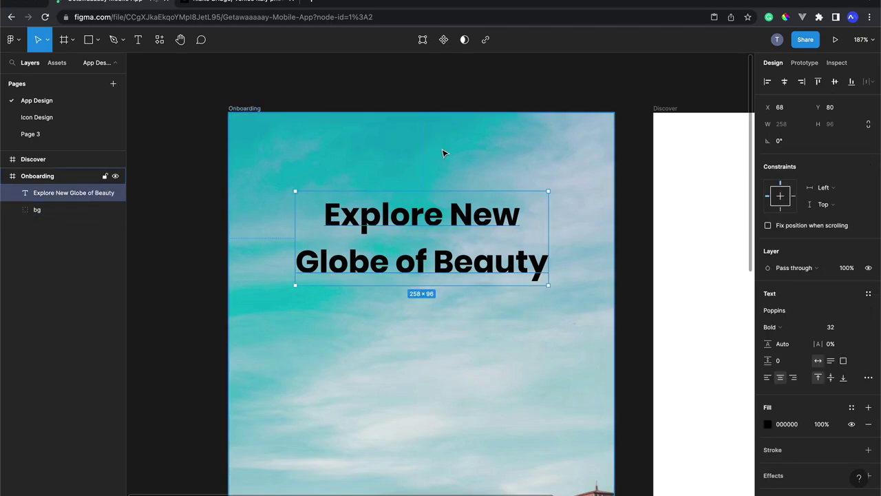
pyautogui.press('alt')
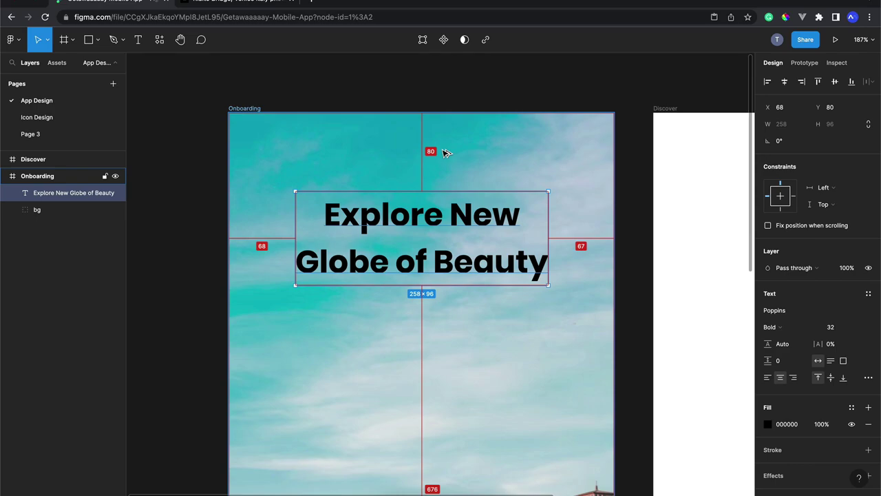
pyautogui.scroll(-3, 448, 143)
pyautogui.scroll(3, 446, 138)
pyautogui.press('alt')
pyautogui.hotkey('shift', 'Up')
pyautogui.hotkey('shift', 'Up')
pyautogui.hotkey('shift', 'Down')
pyautogui.scroll(-1, 443, 141)
pyautogui.scroll(-3, 443, 141)
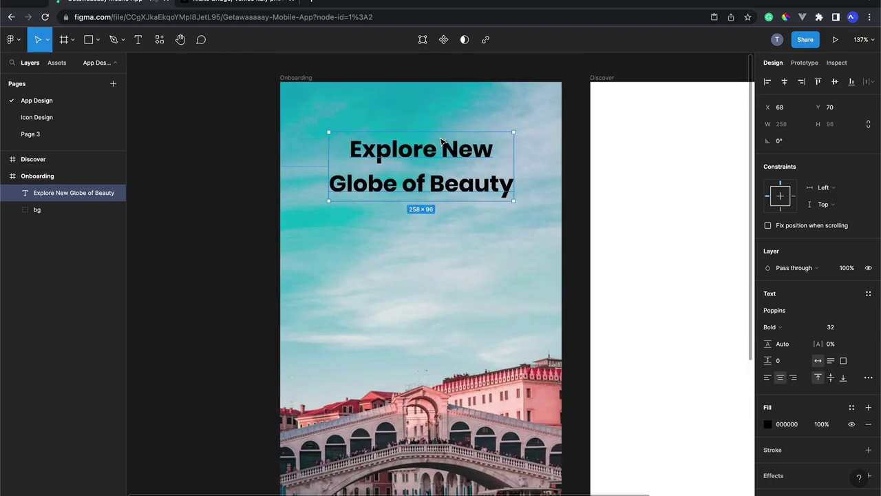
# Duplicate the heading and place the copy just below the original, at X 68, Y 162.
pyautogui.scroll(2, 441, 141)
pyautogui.scroll(-3, 441, 139)
pyautogui.scroll(4, 439, 137)
pyautogui.scroll(1, 439, 137)
pyautogui.scroll(-3, 438, 145)
pyautogui.hotkey('ctrl', 'd')
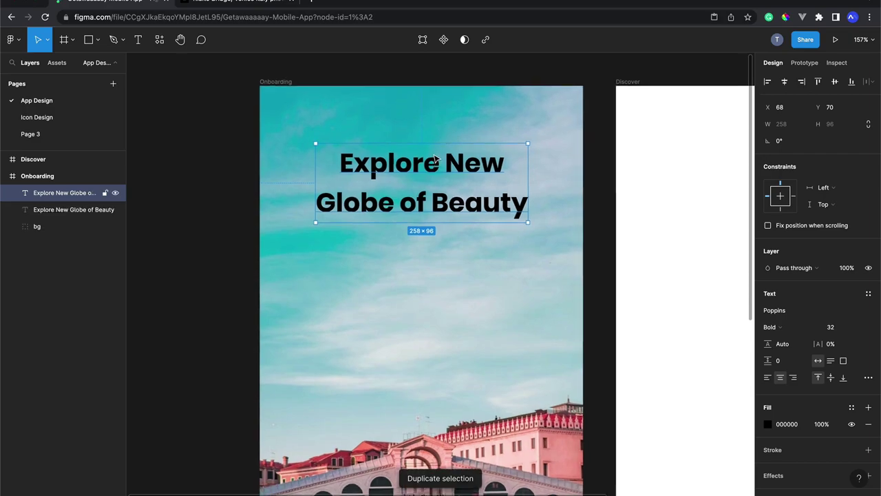
pyautogui.moveTo(435, 158); pyautogui.dragTo(434, 244)
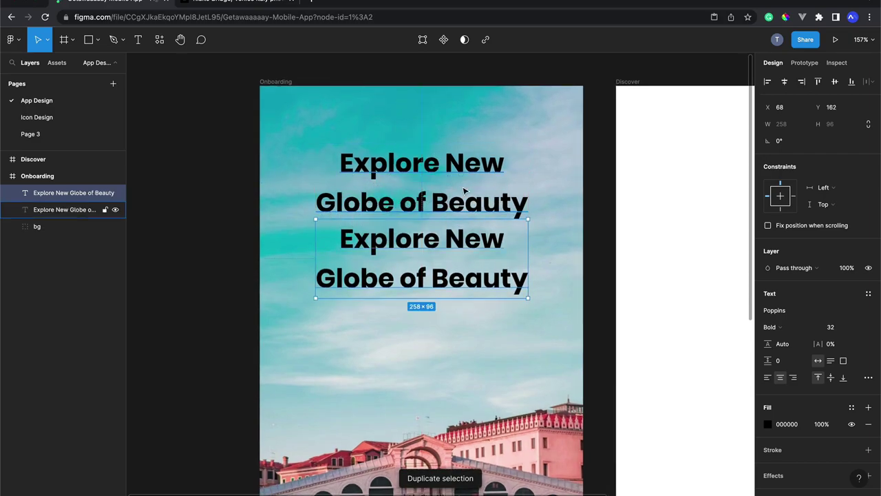
pyautogui.doubleClick(414, 241)
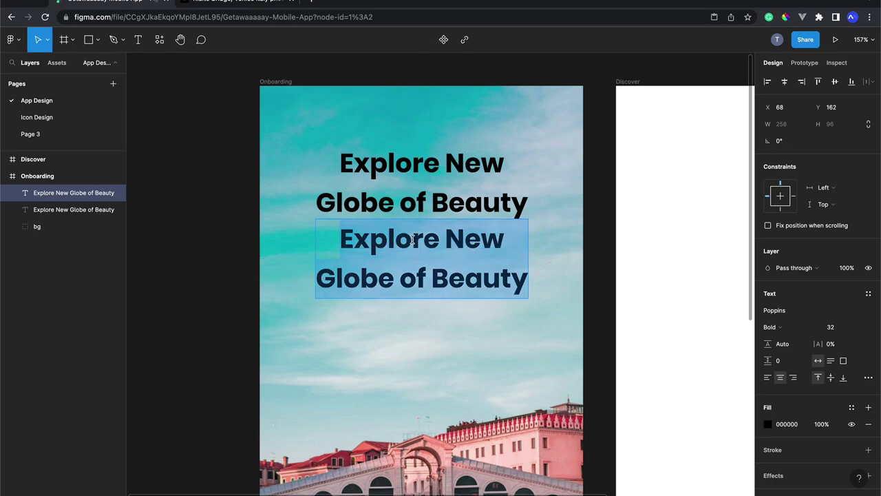
pyautogui.press('Escape')
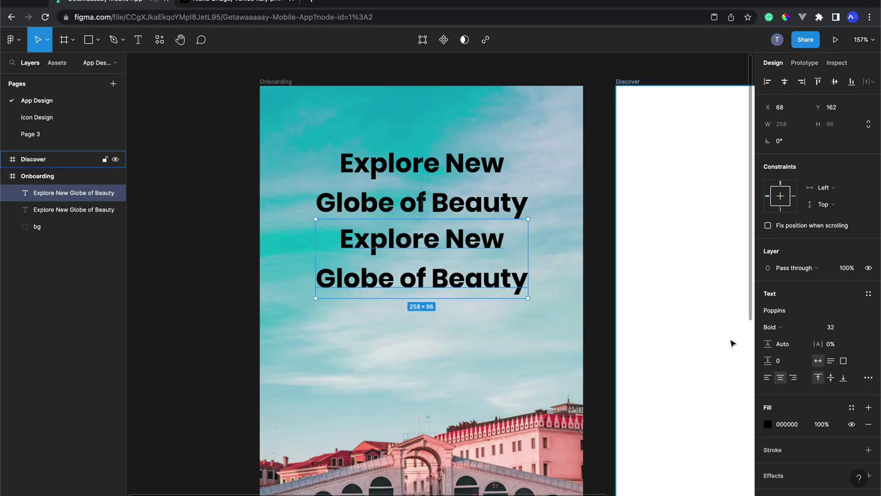
# Set the duplicated text to Poppins Regular with a font size of 18.
pyautogui.click(803, 330)
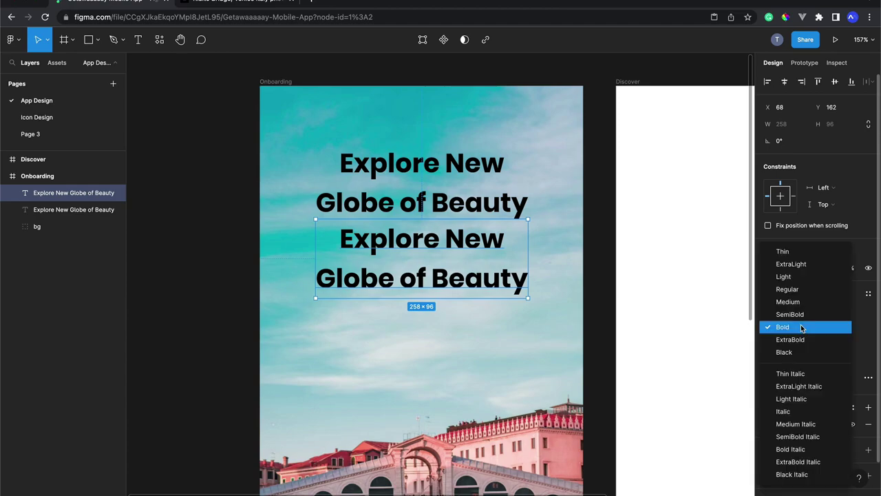
pyautogui.click(806, 302)
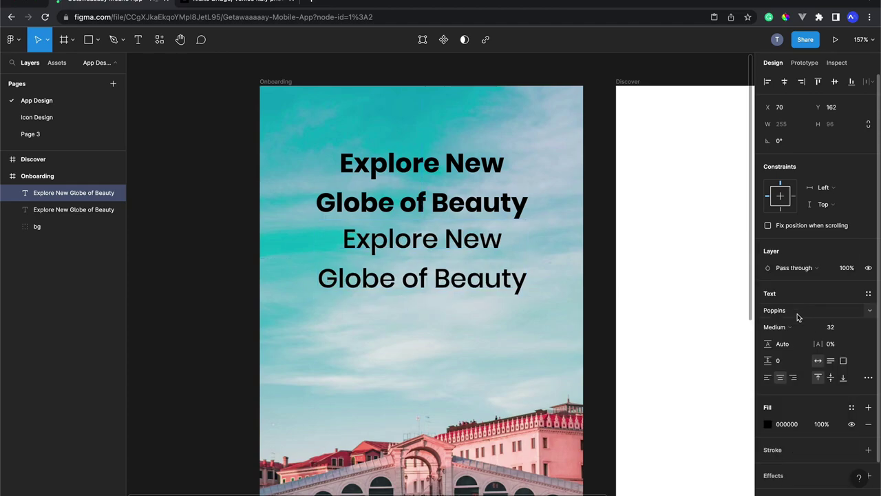
pyautogui.click(792, 327)
pyautogui.click(802, 311)
pyautogui.click(830, 327)
pyautogui.write('18')
pyautogui.press('Return')
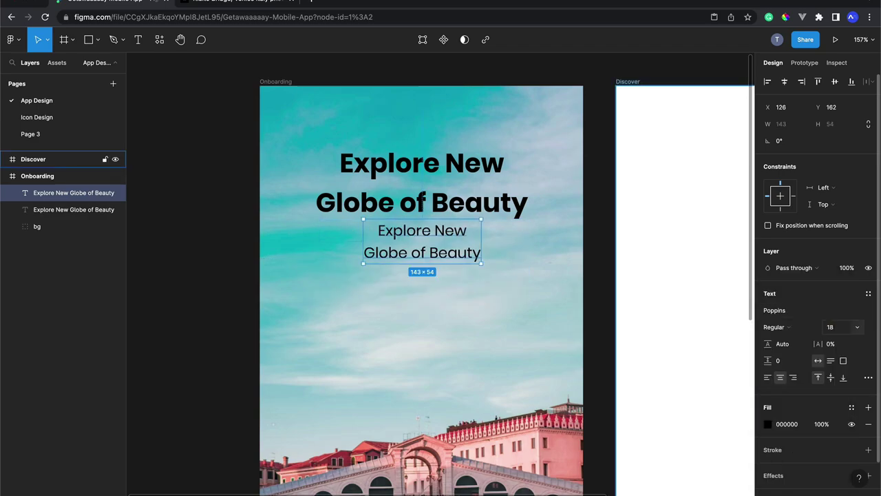
# Nudge the smaller text down to Y 176, leaving a small gap beneath the heading.
pyautogui.hotkey('shift', 'Down')
pyautogui.press('Down')
pyautogui.press('Down')
pyautogui.press('Down')
pyautogui.press('Down')
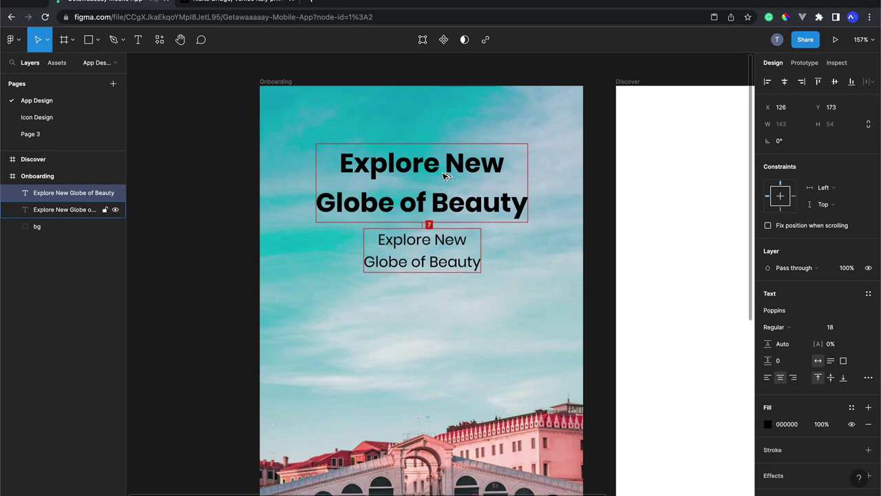
# Replace the smaller text with "Dapartkan pengalaman baru agar" and "hidup menjadi lebih berharga" on a second line.
pyautogui.press('Return')
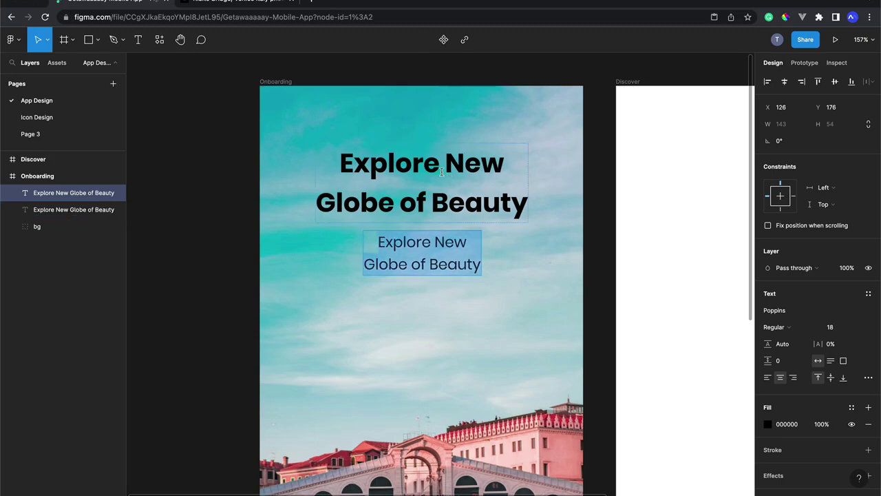
pyautogui.write('Dapartkan pengalaman baru')
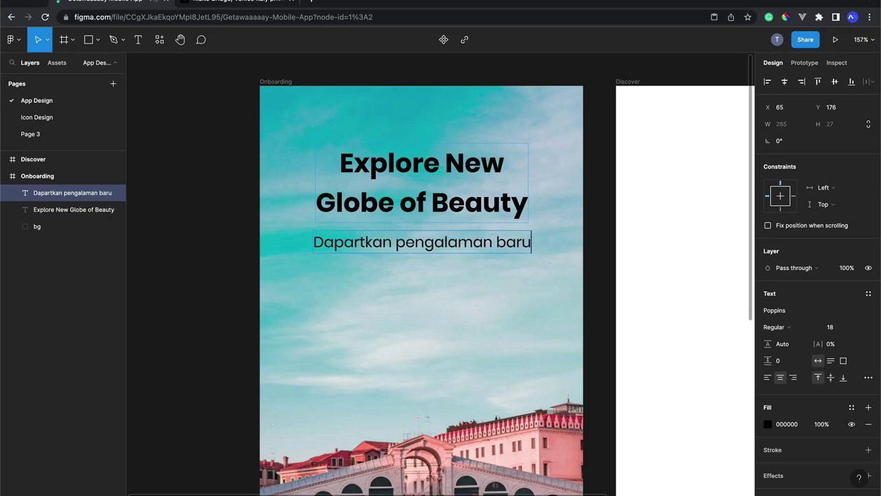
pyautogui.write(' agar')
pyautogui.press('Return')
pyautogui.write('hidup menjadi lebih ')
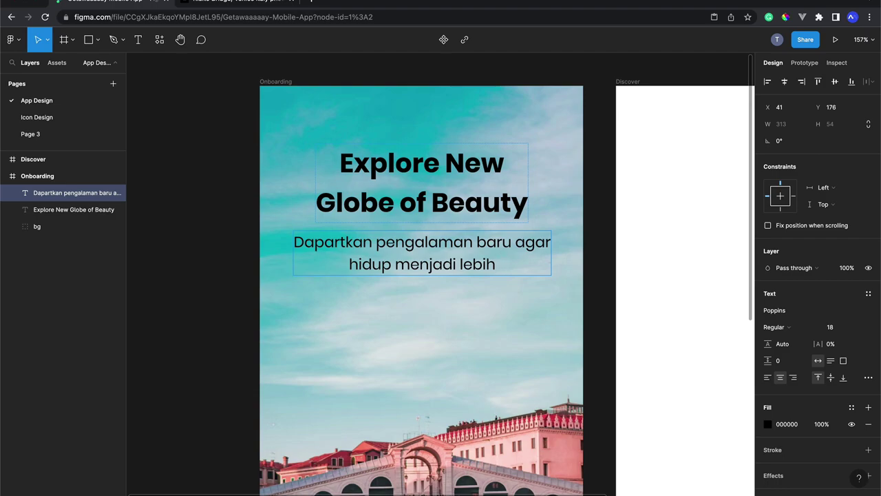
pyautogui.write('berharga')
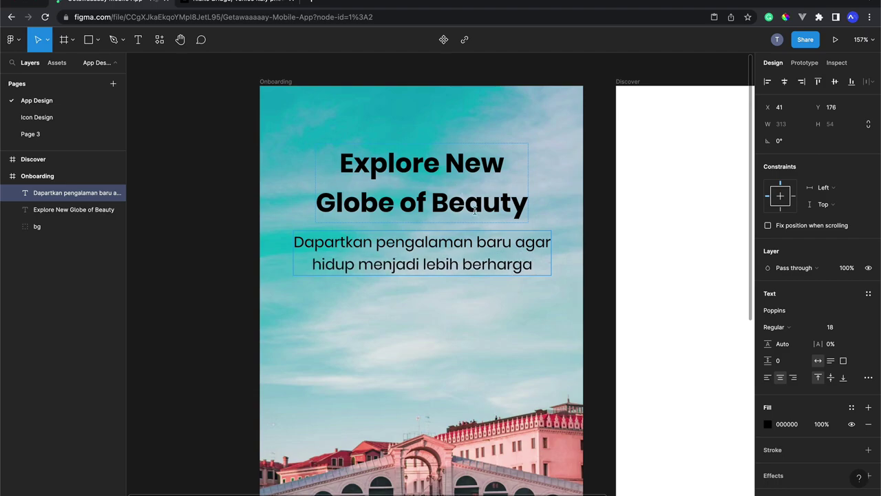
pyautogui.press('Escape')
pyautogui.click(212, 236)
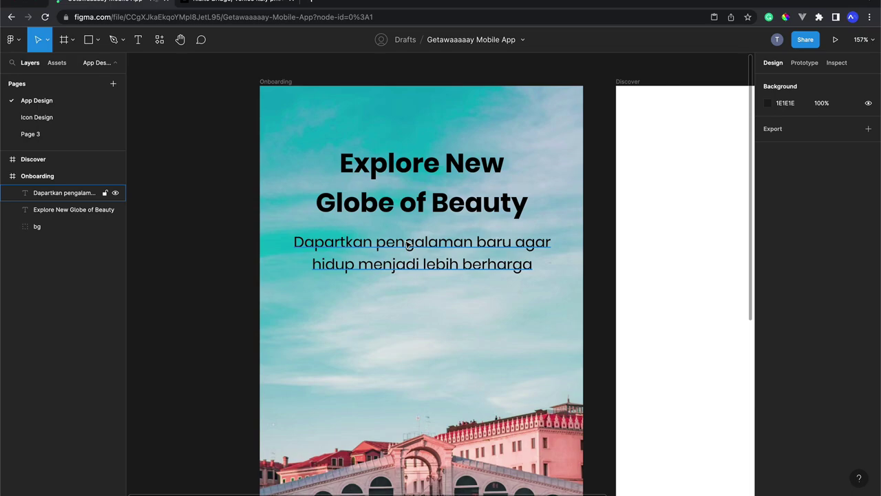
# Correct the first word of the subtitle to "Dapatkan" and deselect the text.
pyautogui.doubleClick(369, 241)
pyautogui.click(342, 241)
pyautogui.press('BackSpace')
pyautogui.press('Escape')
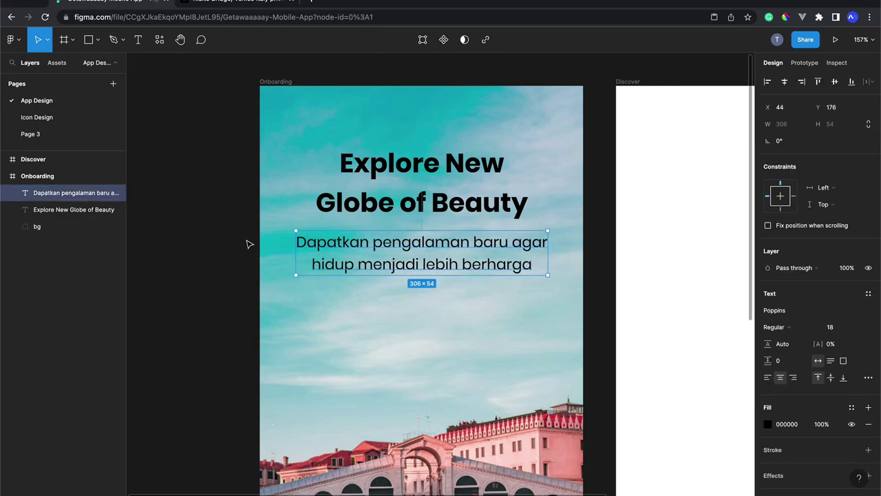
pyautogui.click(249, 244)
# Review the heading and subtitle on the Onboarding screen along with the neighbouring Discover frame.
pyautogui.scroll(-2, 248, 244)
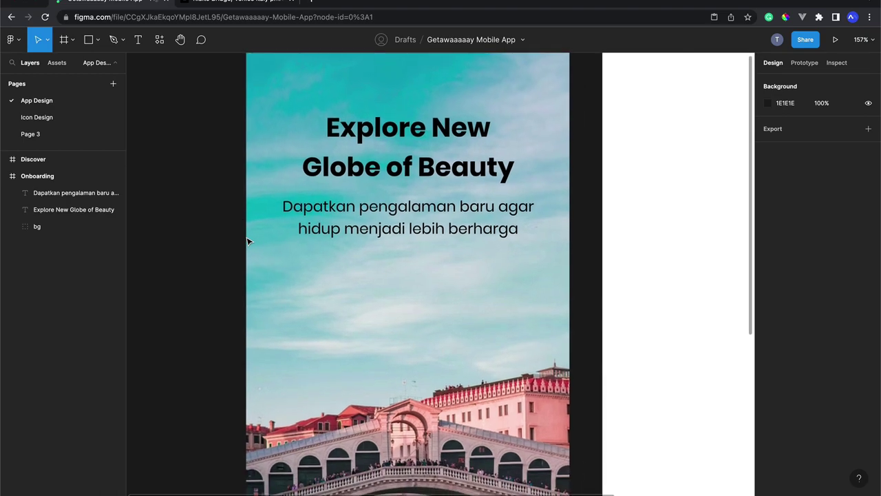
pyautogui.scroll(-5, 247, 241)
pyautogui.scroll(4, 247, 241)
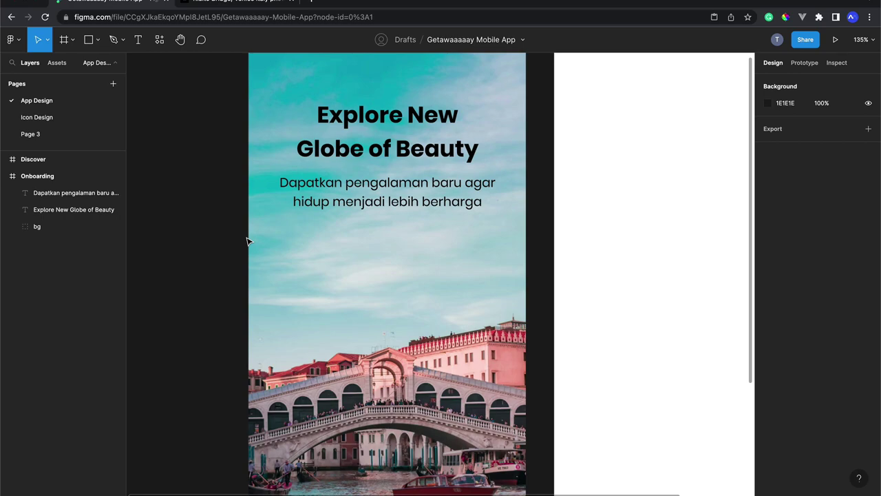
pyautogui.scroll(2, 248, 241)
pyautogui.hscroll(2, 248, 241)
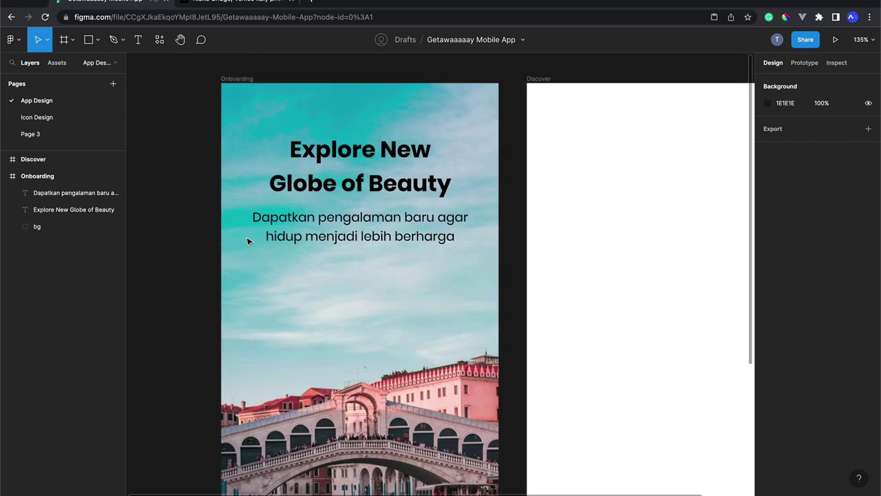
pyautogui.hscroll(2, 249, 241)
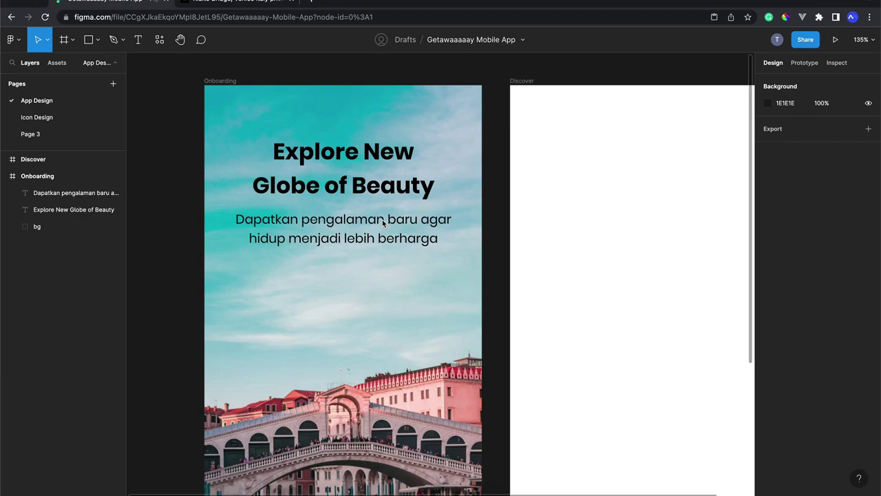
pyautogui.scroll(-2, 382, 220)
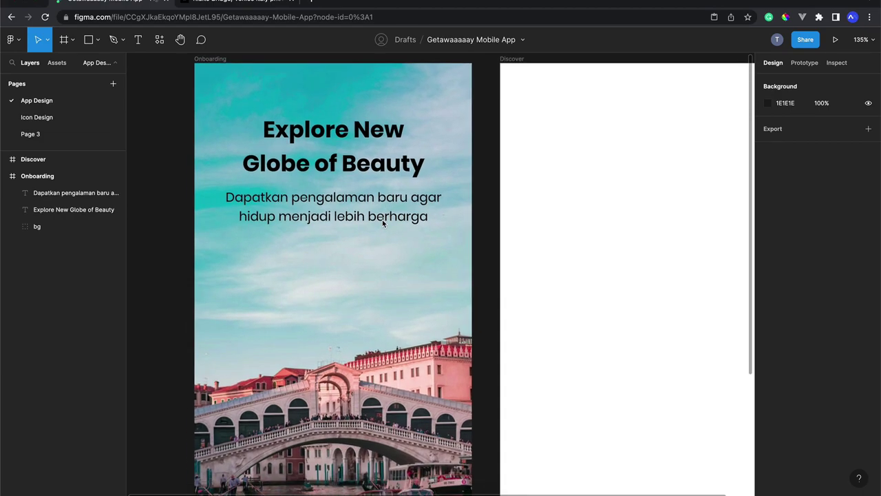
pyautogui.click(350, 225)
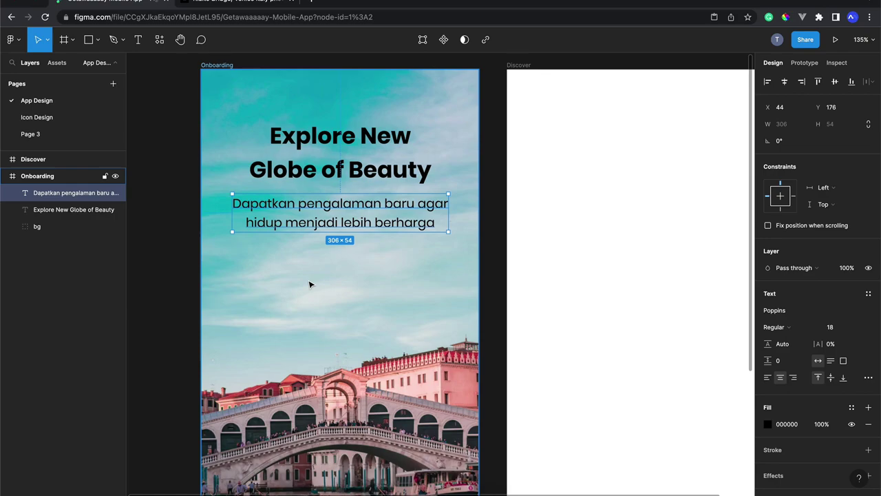
pyautogui.hscroll(2, 309, 284)
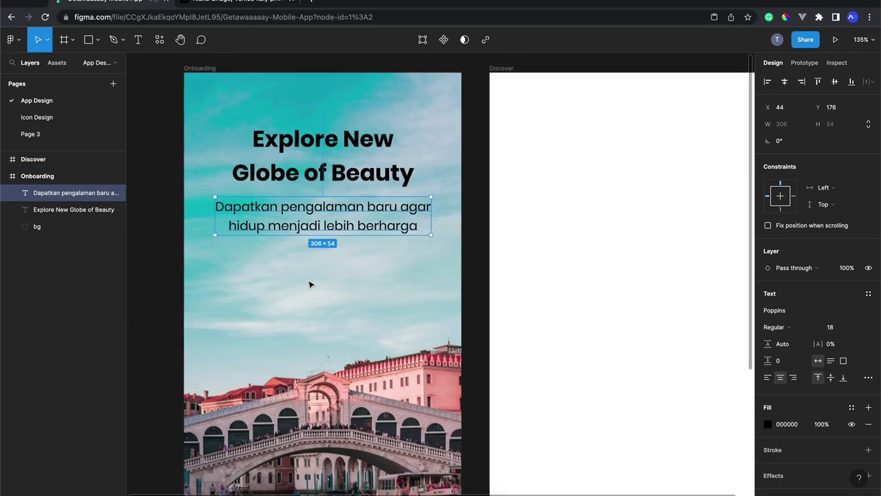
pyautogui.hscroll(5, 309, 285)
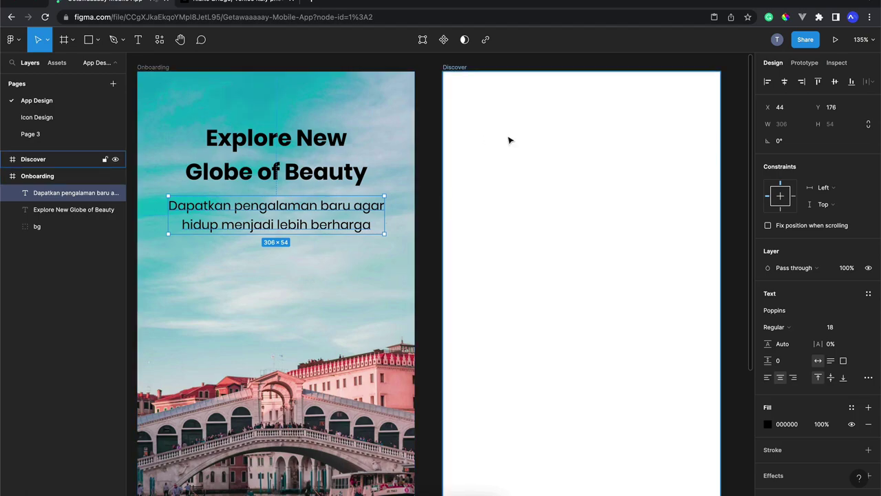
pyautogui.hscroll(7, 508, 140)
pyautogui.click(480, 177)
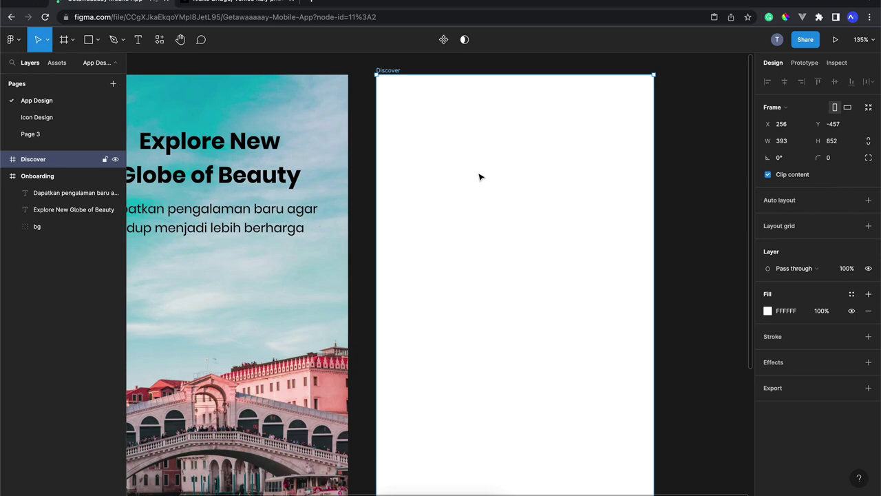
pyautogui.hotkey('shift', '1')
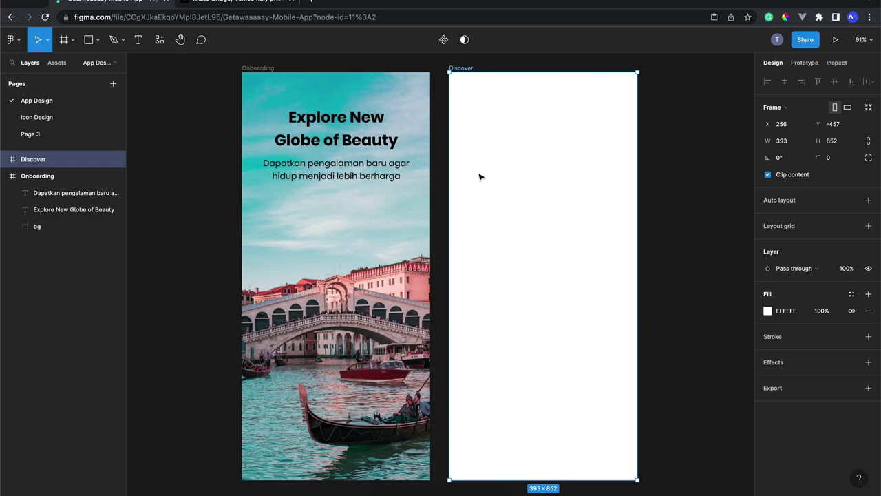
pyautogui.hscroll(2, 479, 177)
pyautogui.scroll(1, 480, 177)
pyautogui.hscroll(-3, 413, 186)
pyautogui.keyDown('ctrl'); pyautogui.scroll(5, 371, 194); pyautogui.keyUp('ctrl')
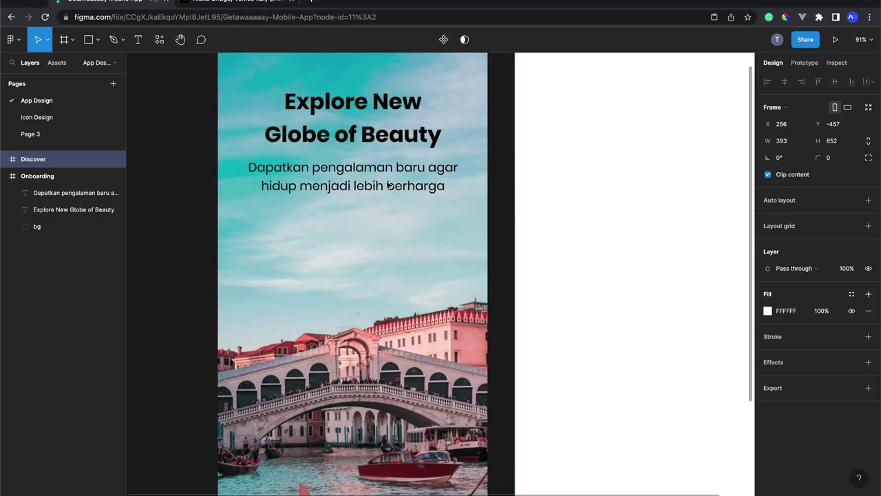
# Place a 100 × 100 rectangle just below the subtitle on the Onboarding screen.
pyautogui.click(372, 193)
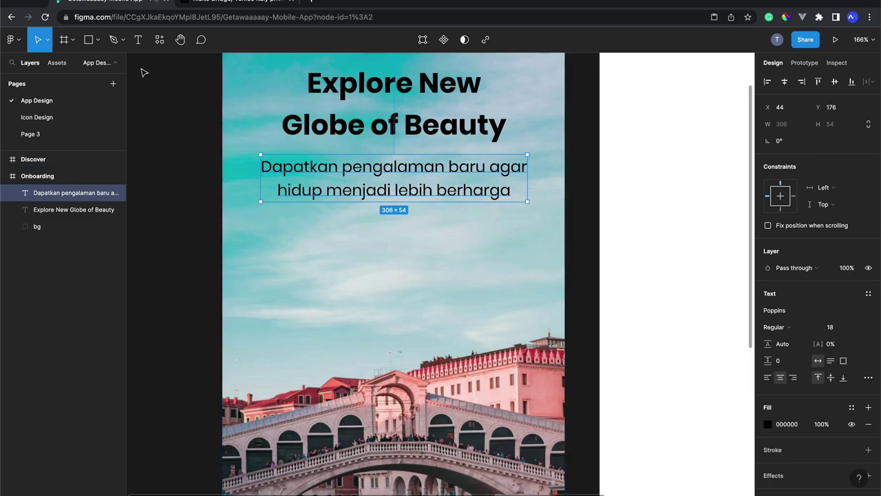
pyautogui.click(100, 41)
pyautogui.click(93, 66)
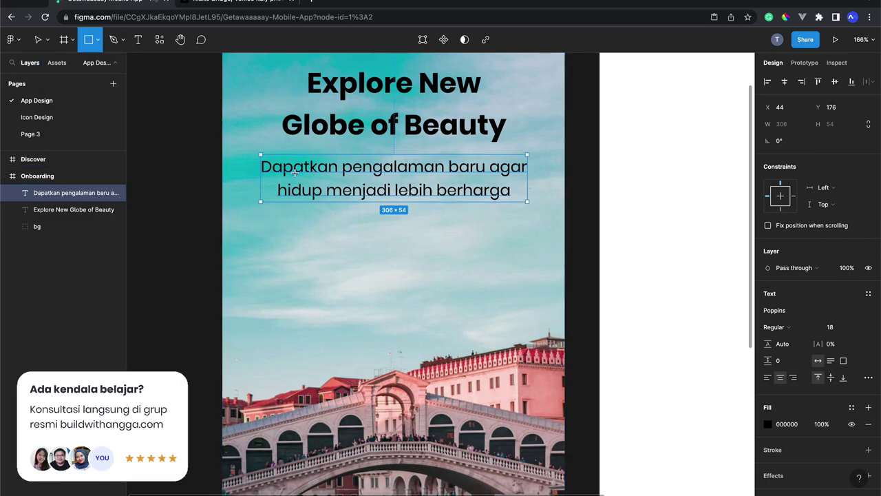
pyautogui.click(342, 254)
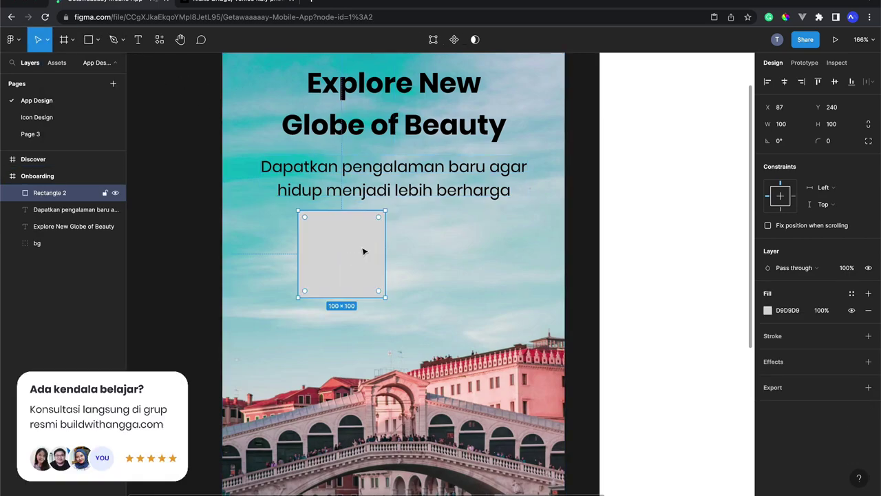
# Resize the rectangle to a width of 200 and a height of 45.
pyautogui.click(831, 124)
pyautogui.write('55')
pyautogui.press('Return')
pyautogui.click(831, 124)
pyautogui.write('45')
pyautogui.press('Return')
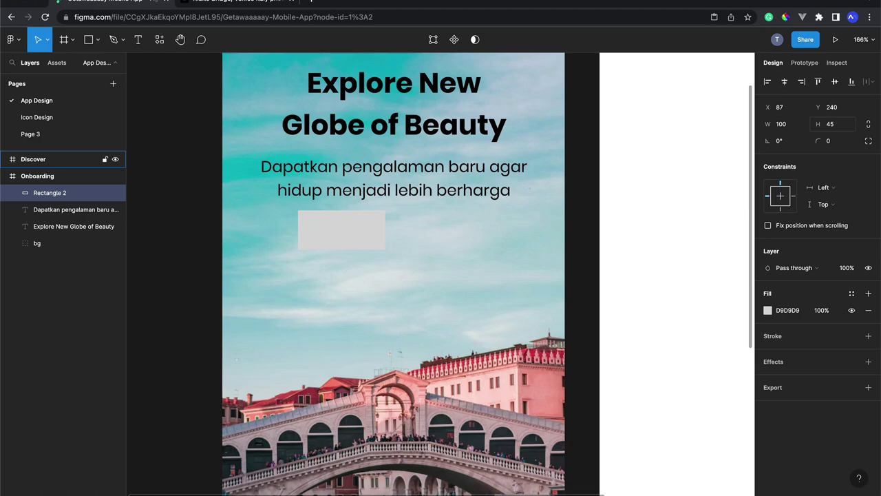
pyautogui.click(793, 127)
pyautogui.write('200')
pyautogui.press('Return')
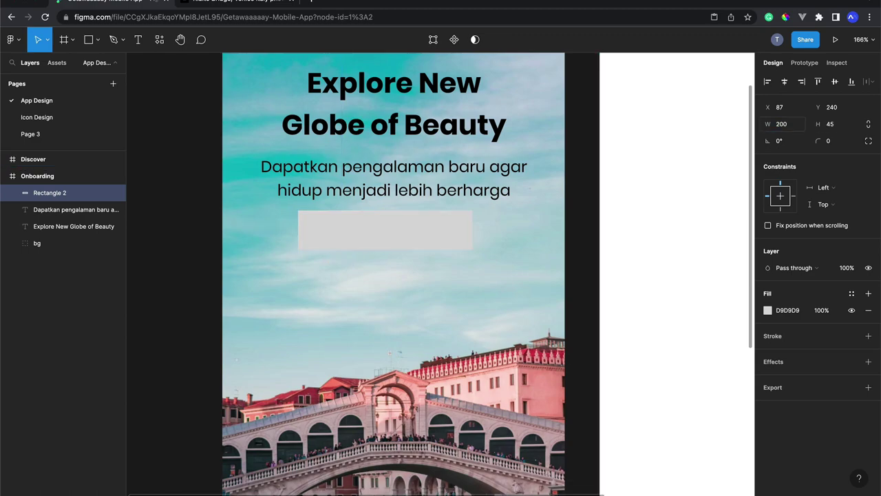
# Centre the rectangle horizontally in the Onboarding frame and move it down to Y 260, further from the subtitle.
pyautogui.click(783, 82)
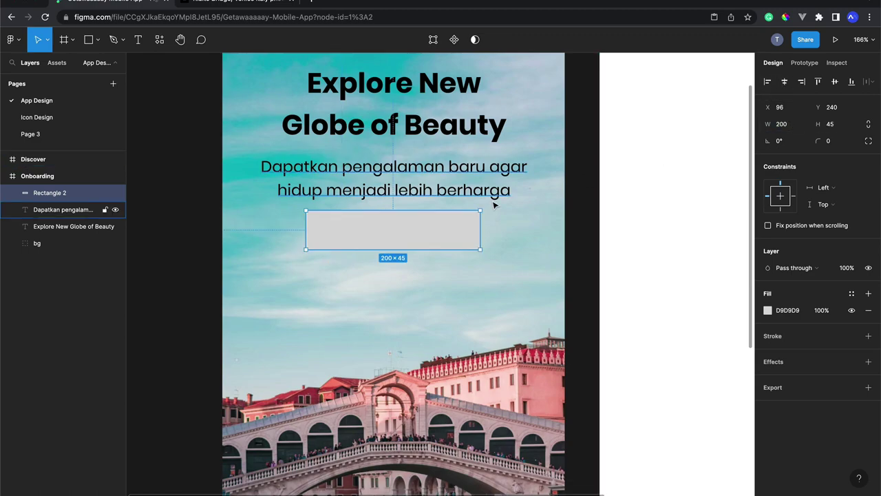
pyautogui.click(423, 164)
pyautogui.click(417, 216)
pyautogui.press('alt')
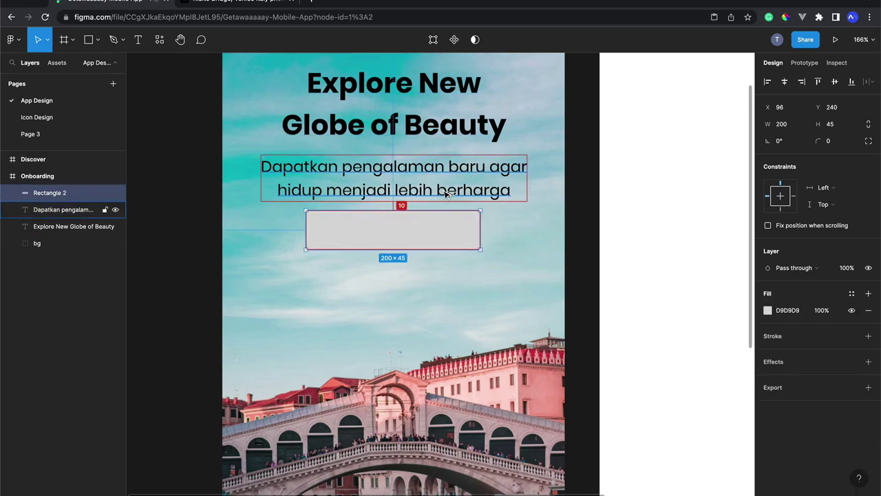
pyautogui.hotkey('shift', 'Down')
pyautogui.hotkey('shift', 'Down')
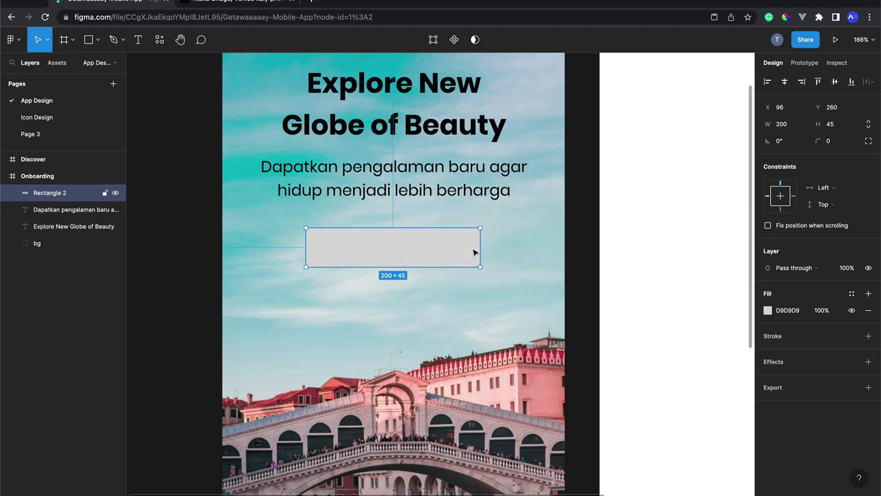
# Try widening the rectangle to 280 and centring it in the frame, and undo both changes.
pyautogui.moveTo(481, 249); pyautogui.dragTo(550, 254)
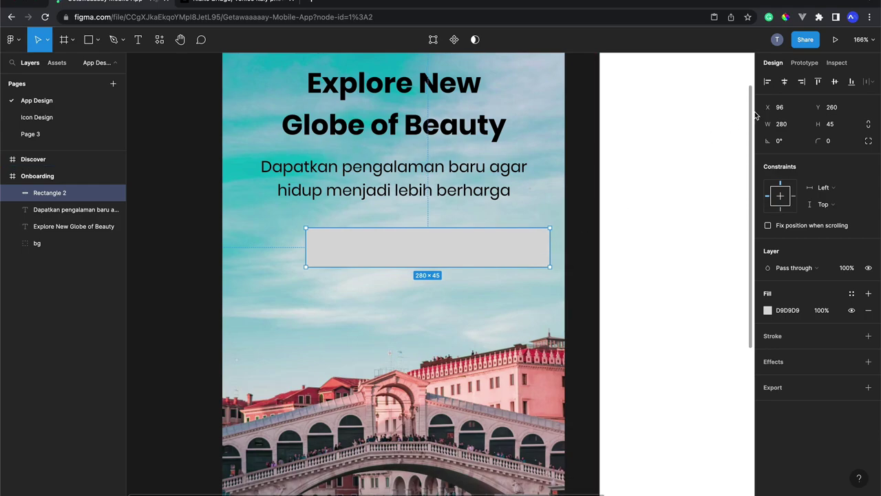
pyautogui.click(784, 82)
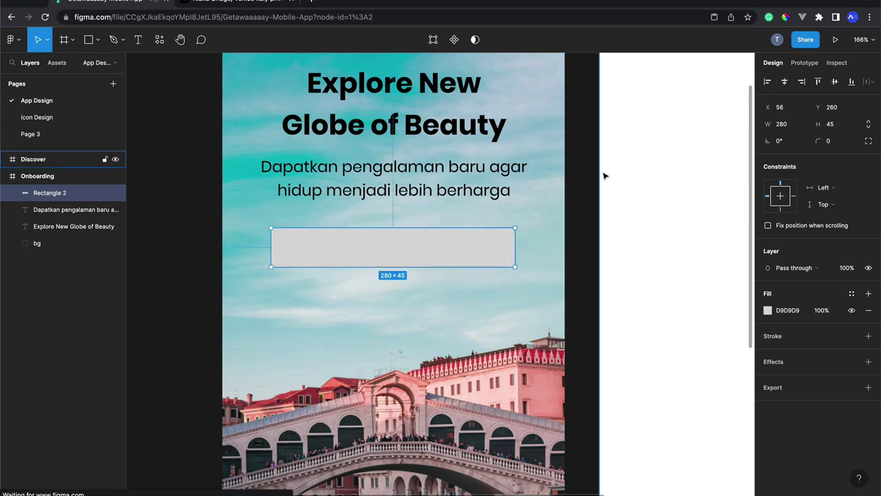
pyautogui.press('super+z')
pyautogui.press('super+z')
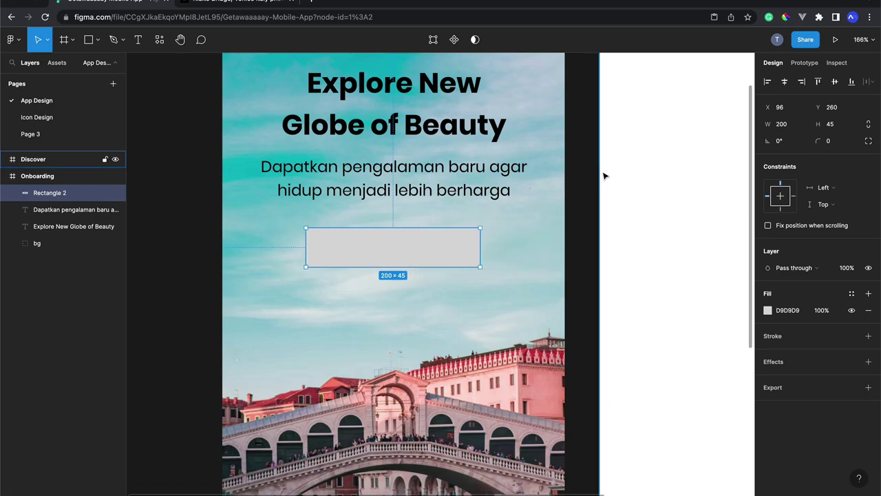
# Check the gap between the subtitle and the rectangle, and set the rectangle's corner radius to 50.
pyautogui.scroll(3, 482, 187)
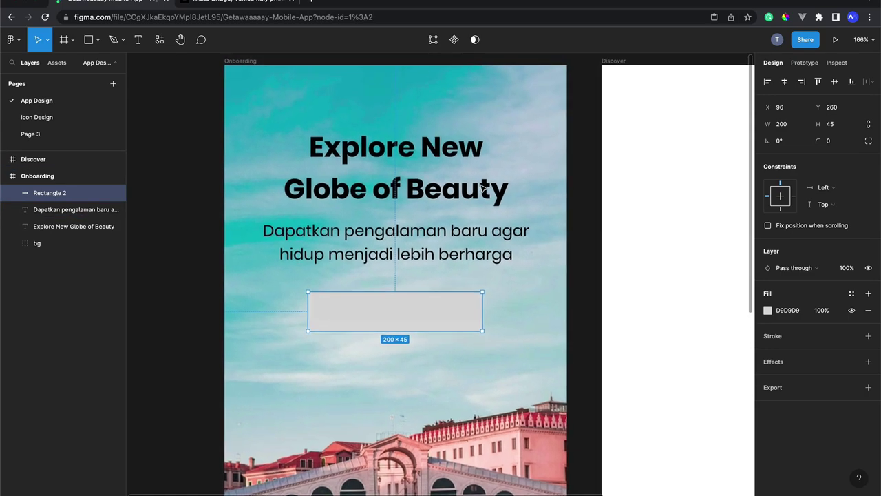
pyautogui.scroll(-3, 481, 187)
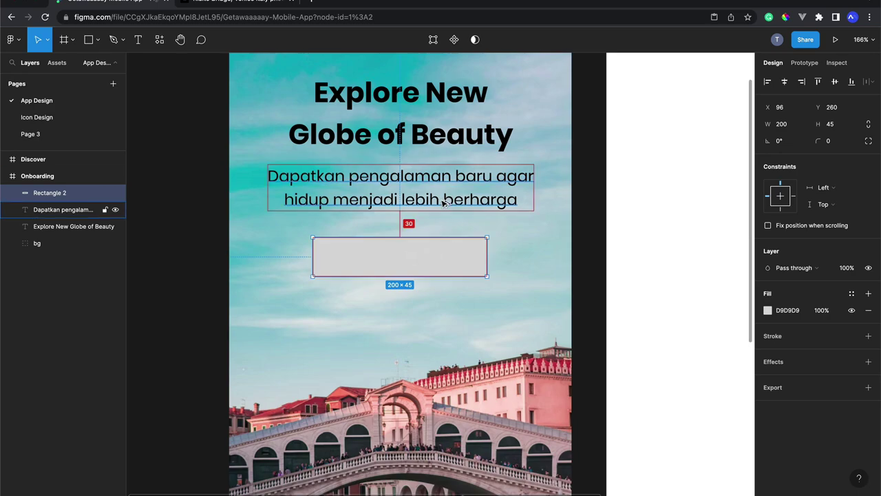
pyautogui.press('alt')
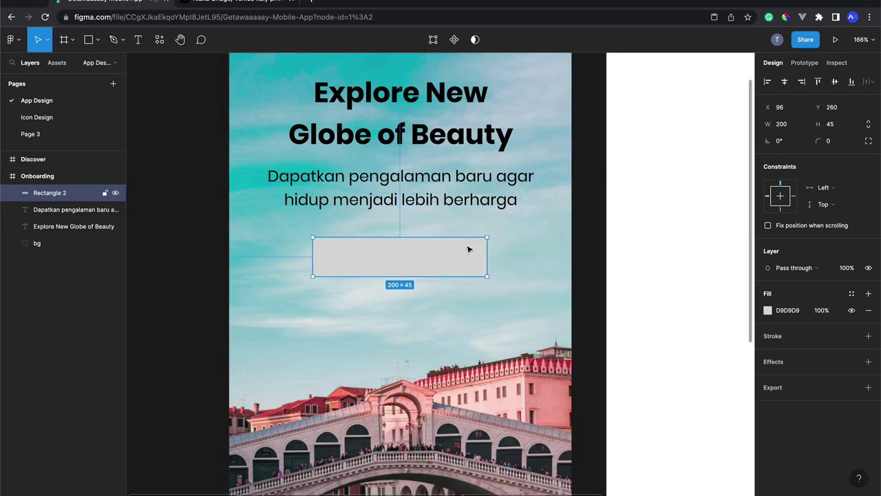
pyautogui.click(830, 143)
pyautogui.write('50')
pyautogui.press('Return')
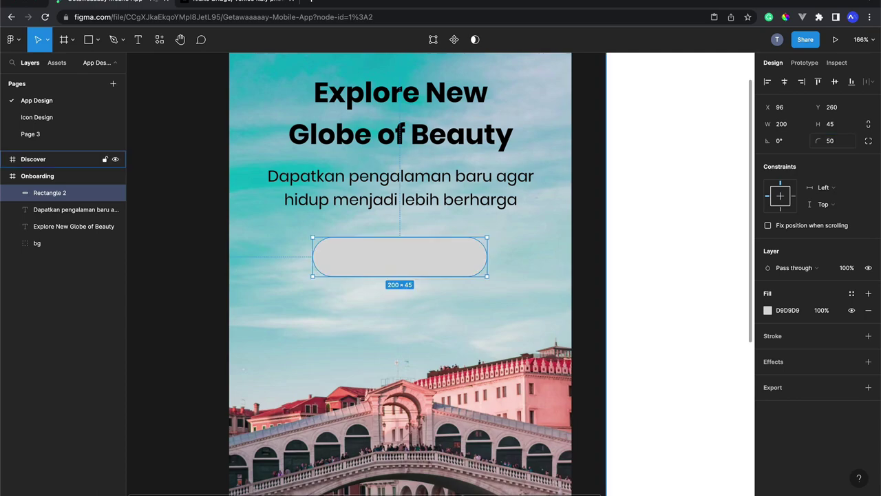
# Add a text label reading "Check Package" on the rounded rectangle below the subtitle.
pyautogui.keyDown('ctrl'); pyautogui.scroll(10, 357, 195); pyautogui.keyUp('ctrl')
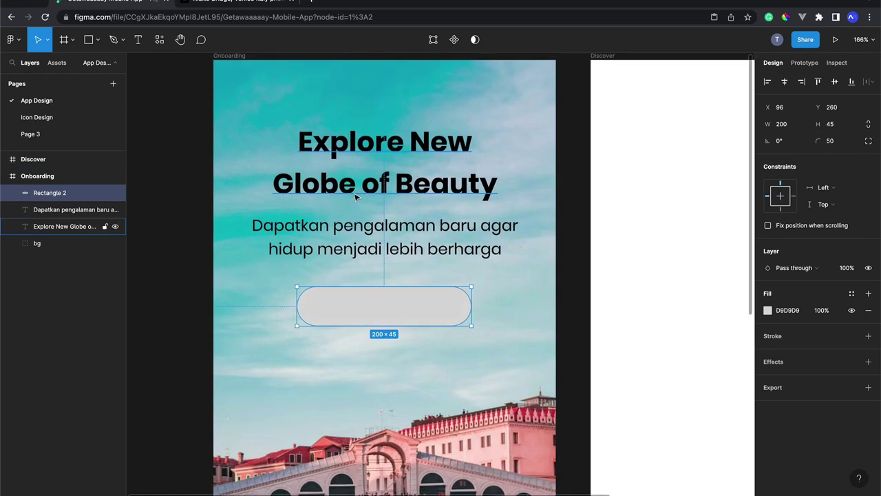
pyautogui.hscroll(-2, 357, 194)
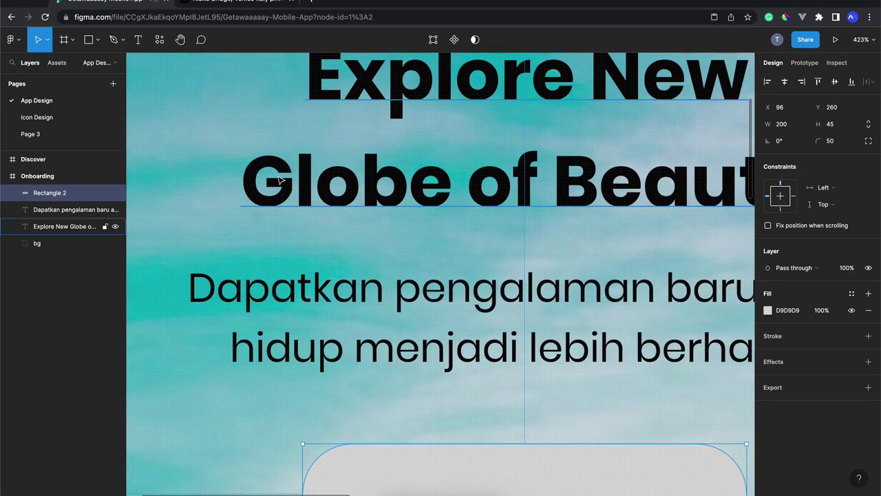
pyautogui.keyDown('ctrl'); pyautogui.scroll(-10, 272, 177); pyautogui.keyUp('ctrl')
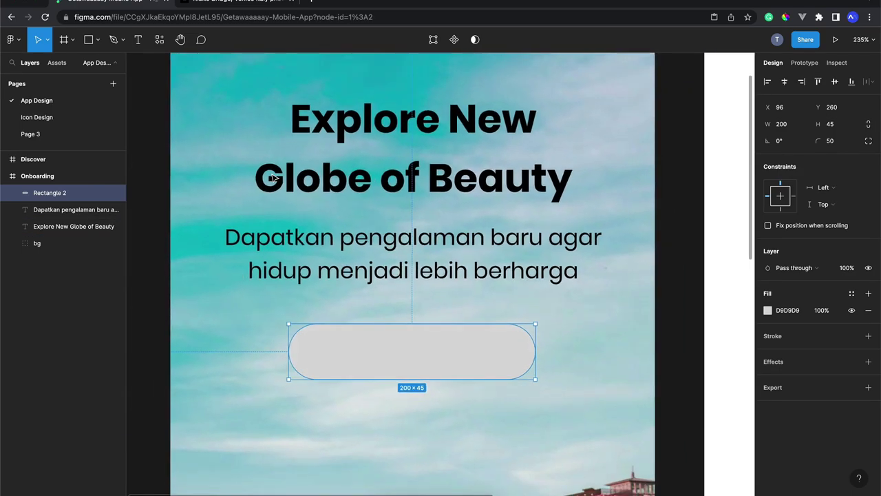
pyautogui.scroll(-3, 268, 184)
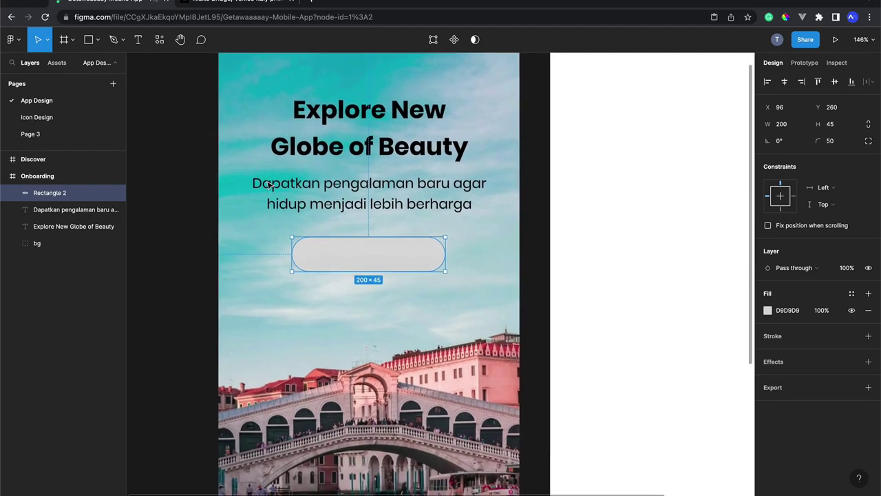
pyautogui.keyDown('ctrl'); pyautogui.scroll(4, 329, 187); pyautogui.keyUp('ctrl')
pyautogui.click(329, 188)
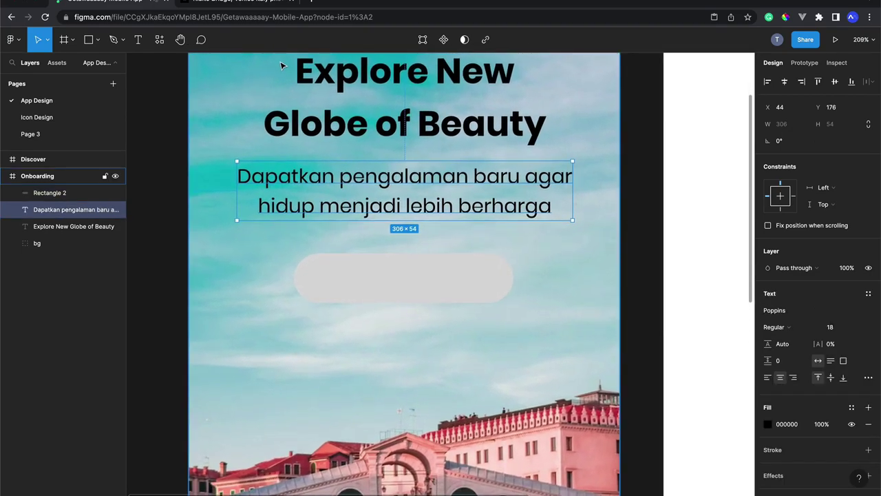
pyautogui.press('Return')
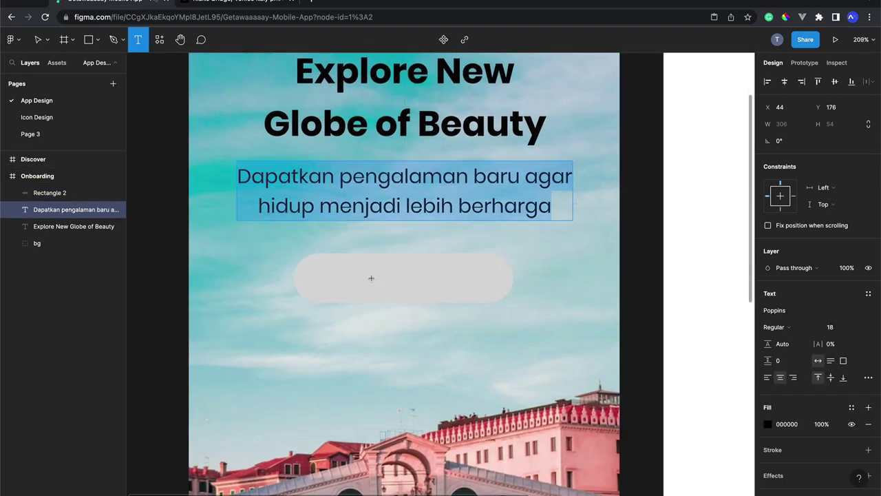
pyautogui.click(372, 278)
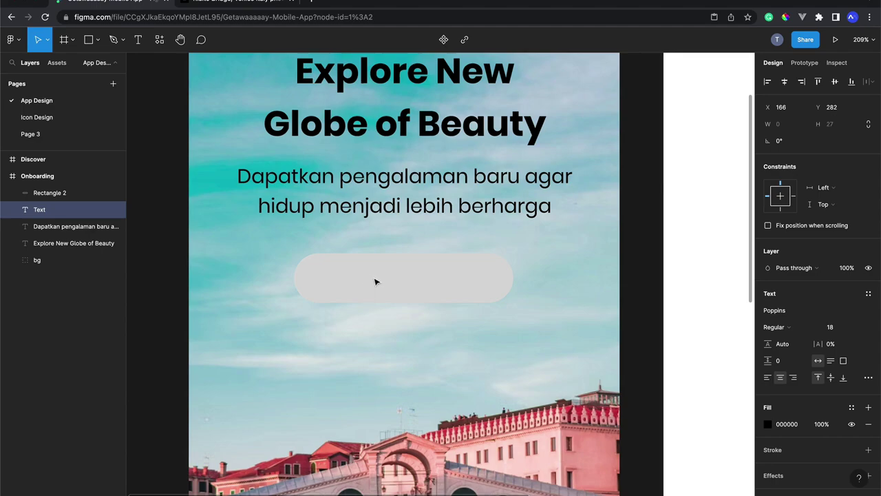
pyautogui.write('View Trave')
pyautogui.hotkey('ctrl', 'a')
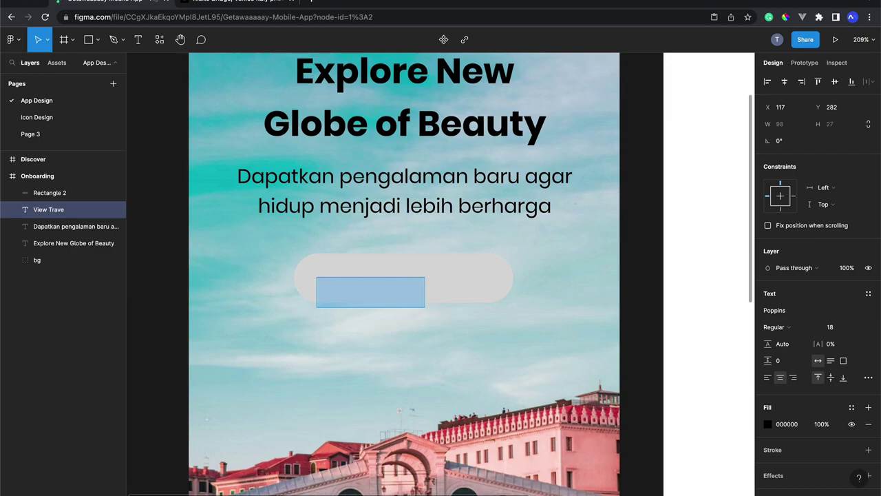
pyautogui.write('Check Package')
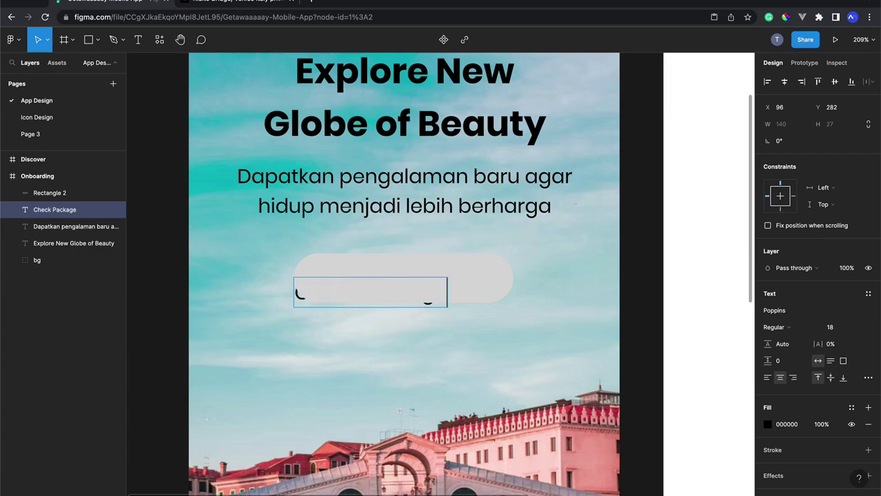
# Bring the "Check Package" text layer in front of Rectangle 2 and place it in the middle of the rounded rectangle.
pyautogui.press('Escape')
pyautogui.moveTo(76, 209); pyautogui.dragTo(72, 184)
pyautogui.moveTo(393, 295); pyautogui.dragTo(426, 280)
# Change the button label's wording to "Go Travel".
pyautogui.doubleClick(426, 280)
pyautogui.write('Go Travel')
pyautogui.press('Escape')
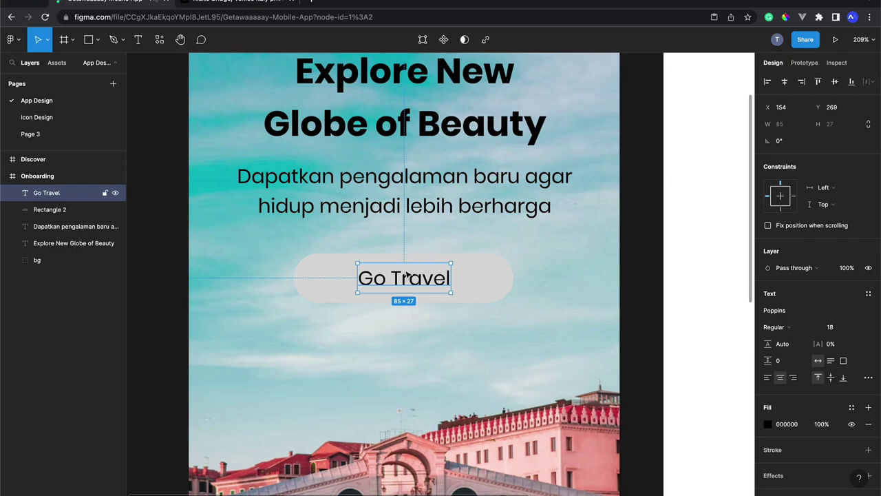
# Replace the button label's text with "Explore Now".
pyautogui.moveTo(428, 283); pyautogui.dragTo(425, 281)
pyautogui.doubleClick(425, 281)
pyautogui.write('Explore Now')
pyautogui.press('Escape')
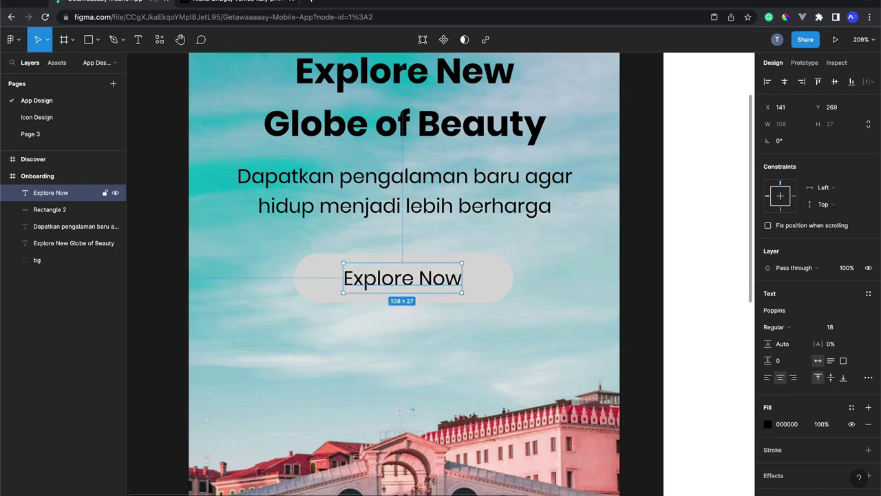
# Set the "Explore Now" label to font size 16 and SemiBold weight.
pyautogui.click(836, 332)
pyautogui.write('16')
pyautogui.press('Return')
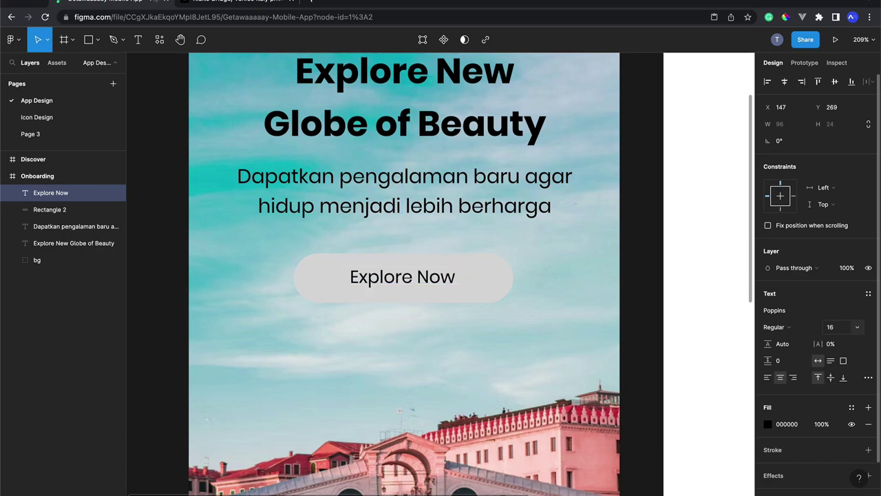
pyautogui.click(792, 327)
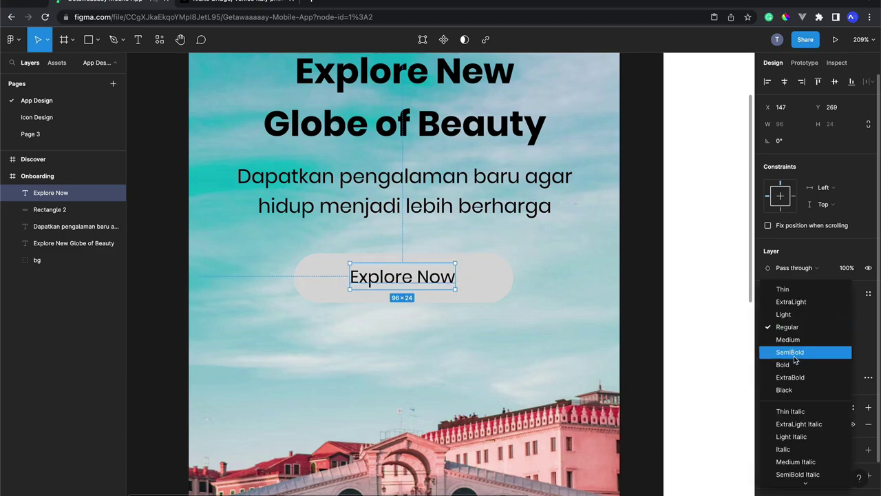
pyautogui.click(792, 352)
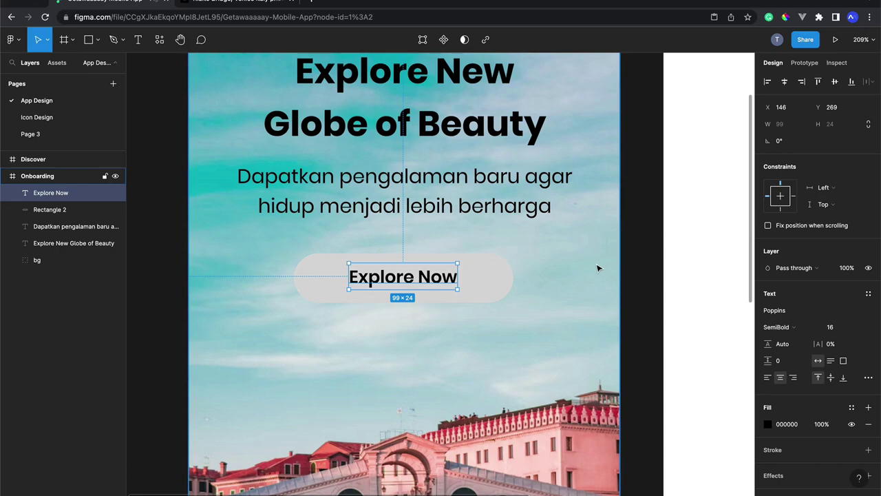
# Align the "Explore Now" label and the rounded rectangle on their vertical centres.
pyautogui.keyDown('shift'); pyautogui.click(477, 285); pyautogui.keyUp('shift')
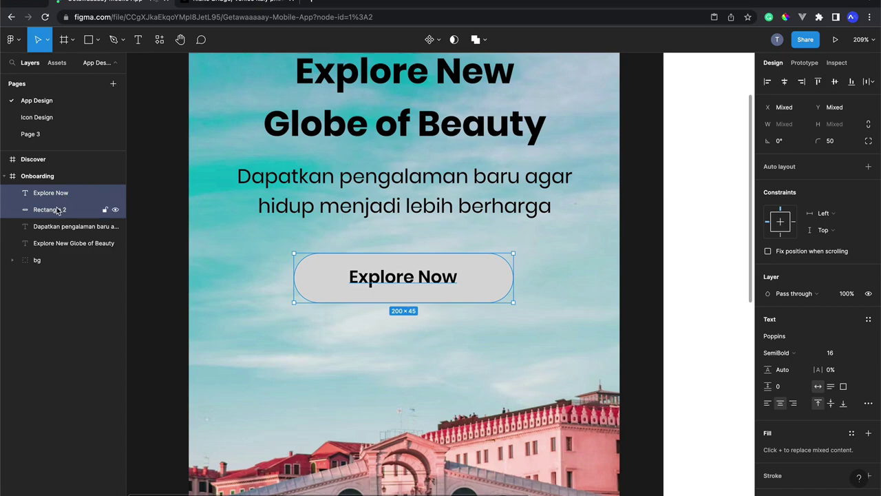
pyautogui.click(836, 83)
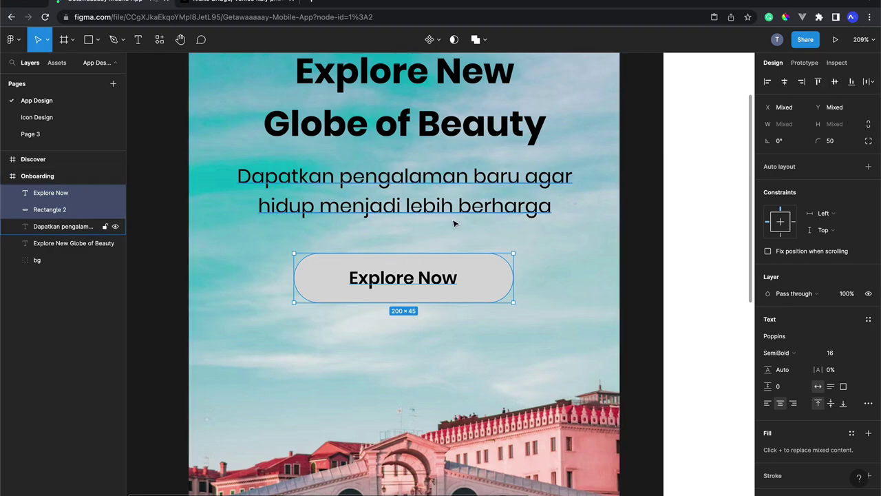
pyautogui.press('Escape')
# Group the "Explore Now" label with its rounded rectangle.
pyautogui.scroll(-3, 529, 256)
pyautogui.scroll(5, 527, 254)
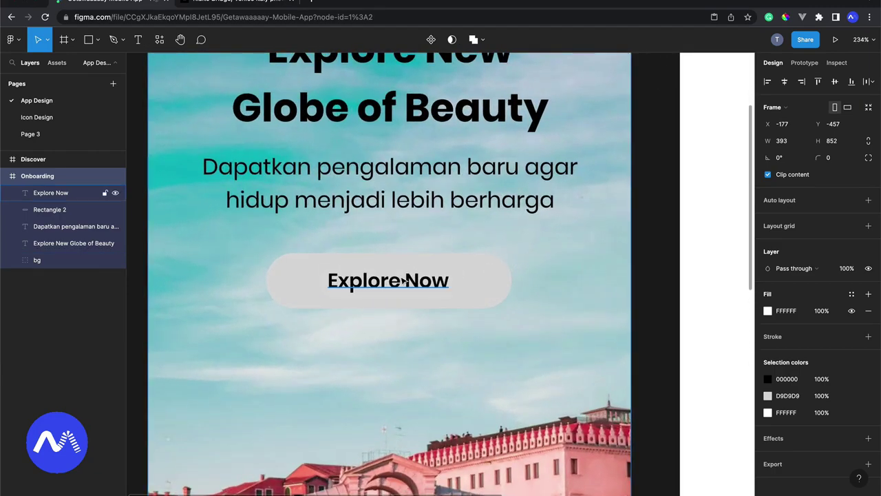
pyautogui.click(434, 265)
pyautogui.keyDown('shift'); pyautogui.click(474, 272); pyautogui.keyUp('shift')
pyautogui.press('super+g')
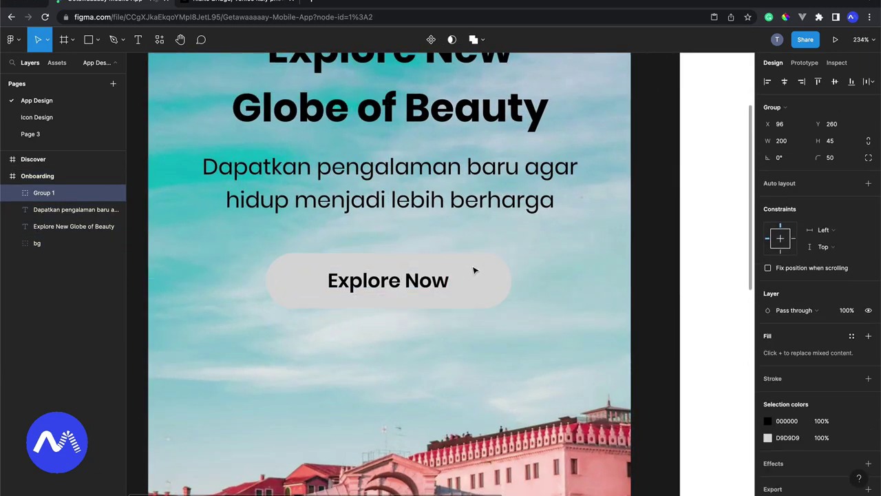
# Rename the button's group in the Onboarding frame to "button_cta" and clear the selection.
pyautogui.doubleClick(43, 192)
pyautogui.write('b')
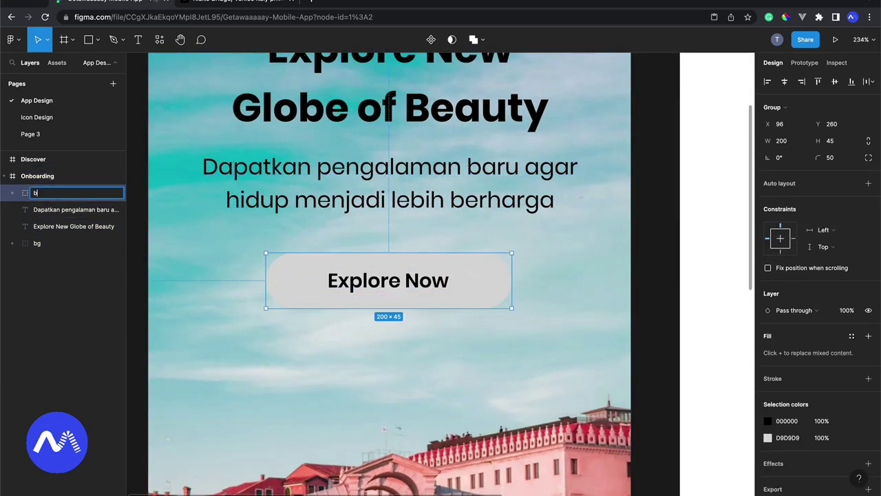
pyautogui.write('utton_cta')
pyautogui.press('Return')
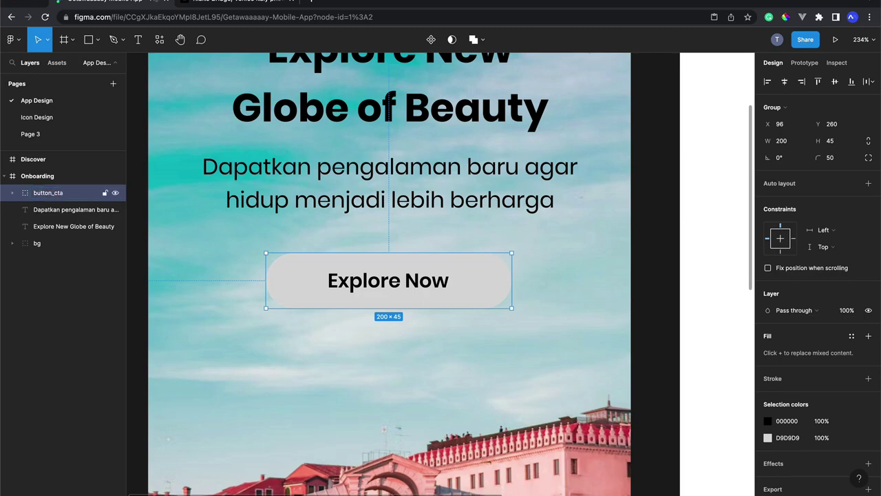
pyautogui.scroll(-3, 157, 278)
pyautogui.click(176, 275)
pyautogui.scroll(-5, 176, 275)
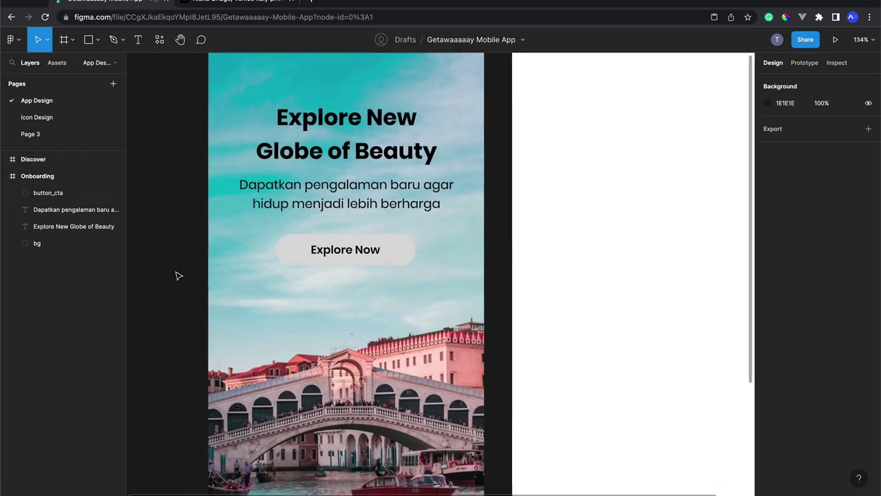